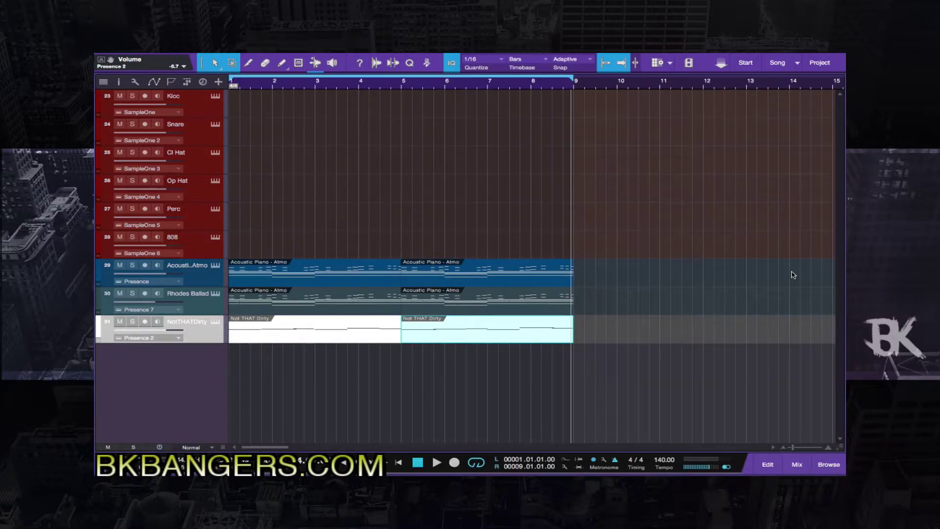
Play back the eight-bar loop from its start to hear the existing melody parts.
key("Home")
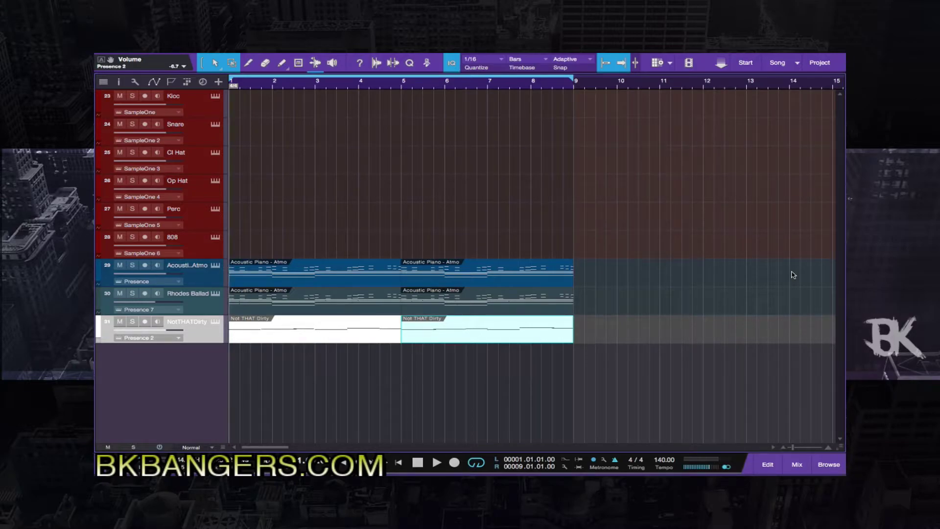
key("space")
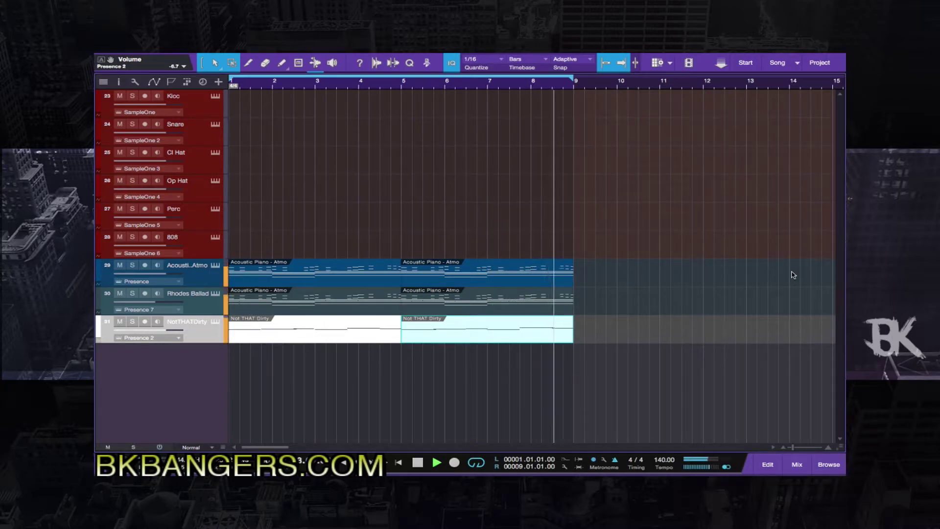
key("space")
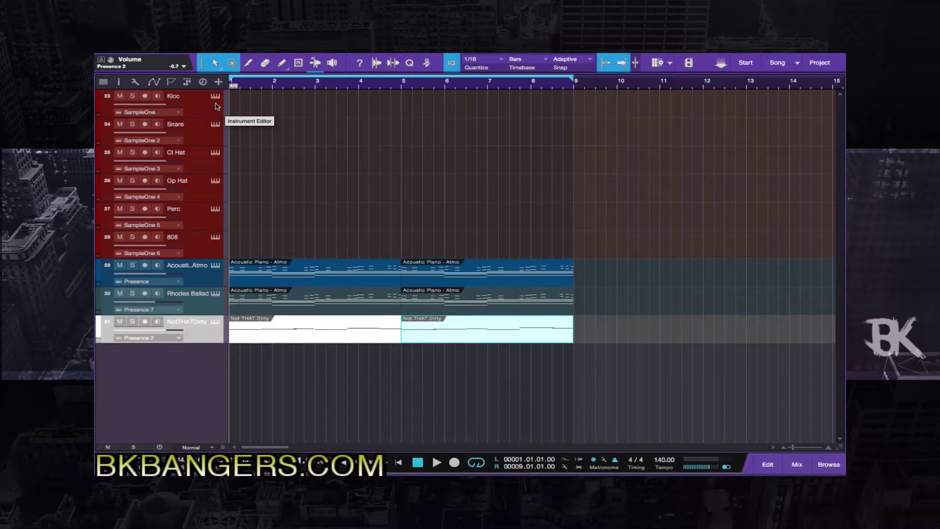
Load the "A - Snare - Wild Under" sample into the Snare track's Sample One while auditioning it against the loop.
left_click(215, 133)
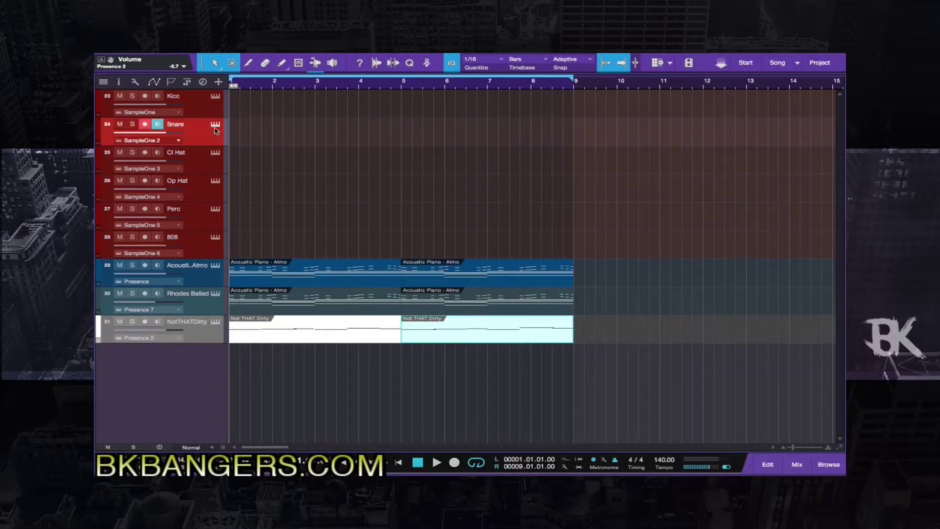
left_click(215, 125)
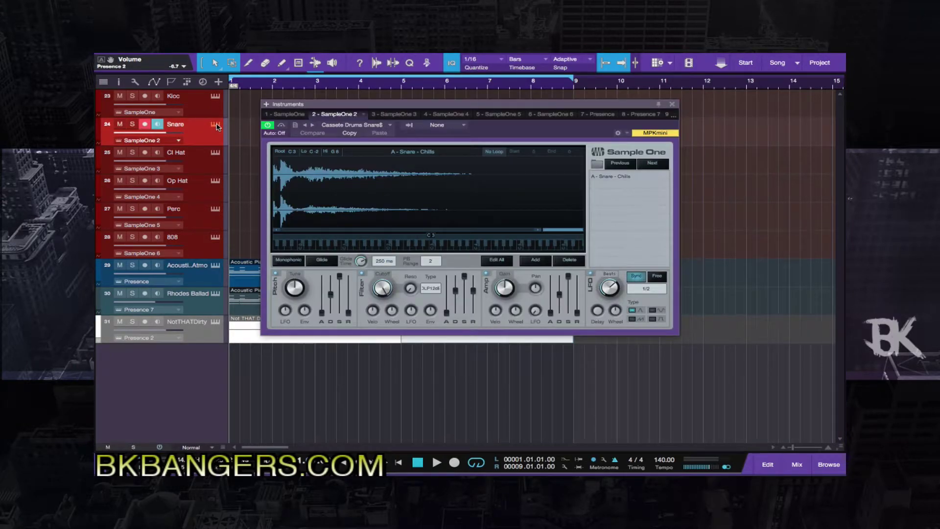
key("space")
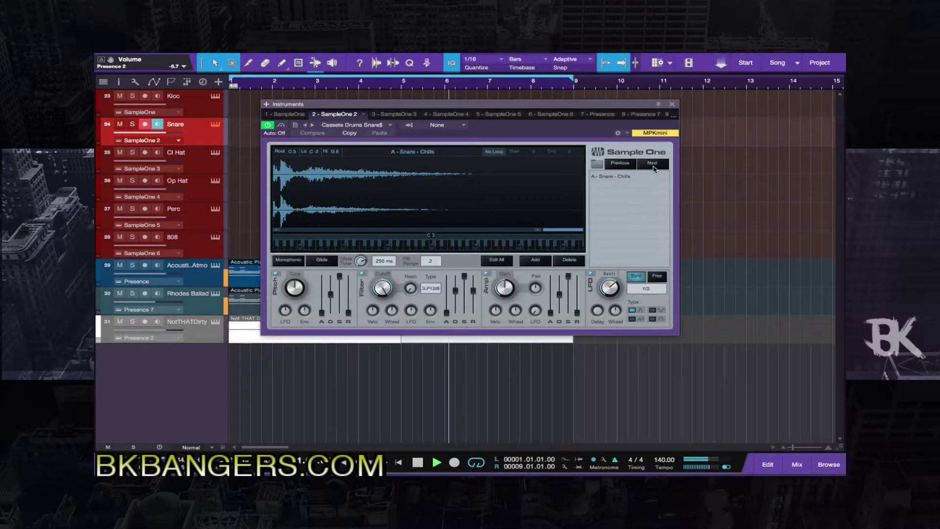
left_click(653, 168)
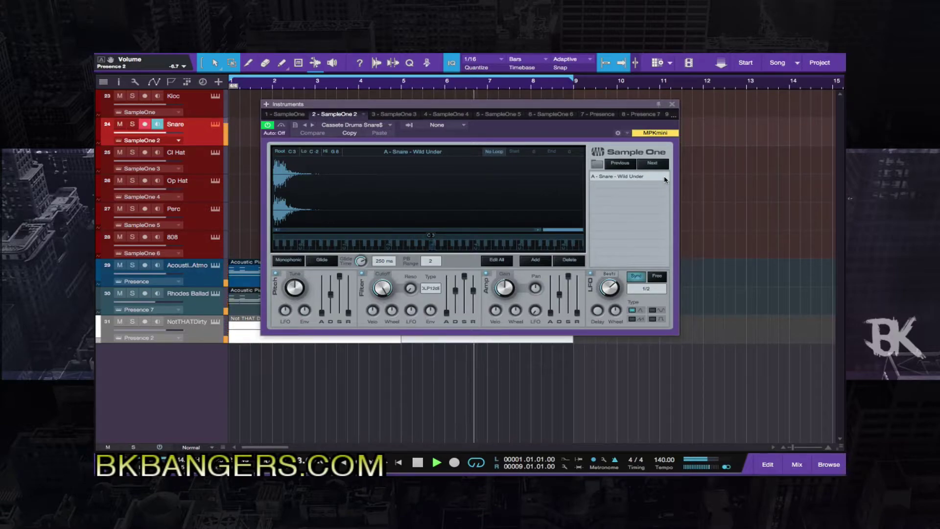
key("space")
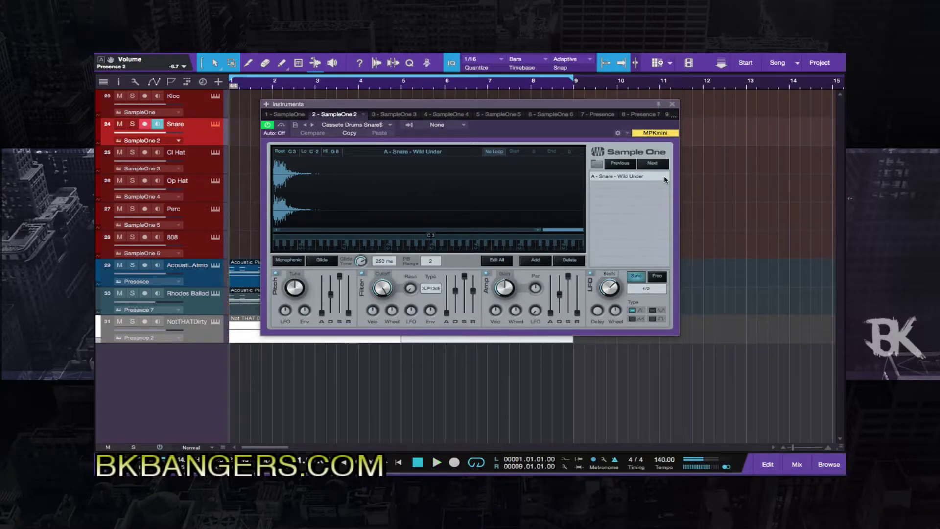
left_click(673, 105)
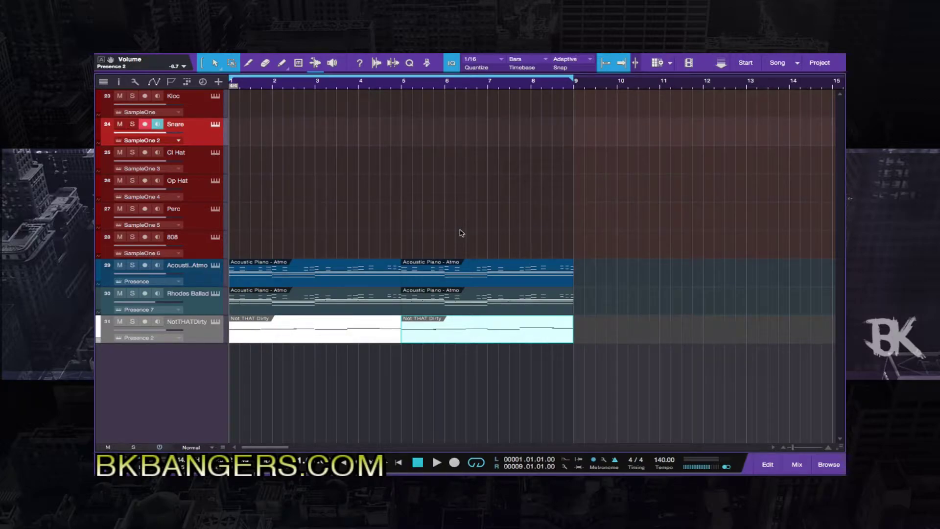
Create a Snare part across bars 1 to 9 and record a snare pattern on C3 into it.
double_click(243, 142)
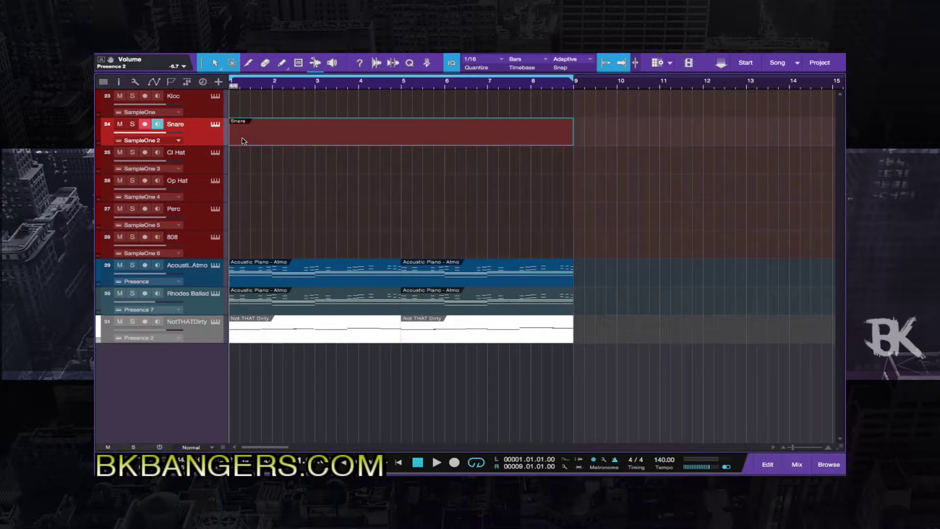
double_click(243, 141)
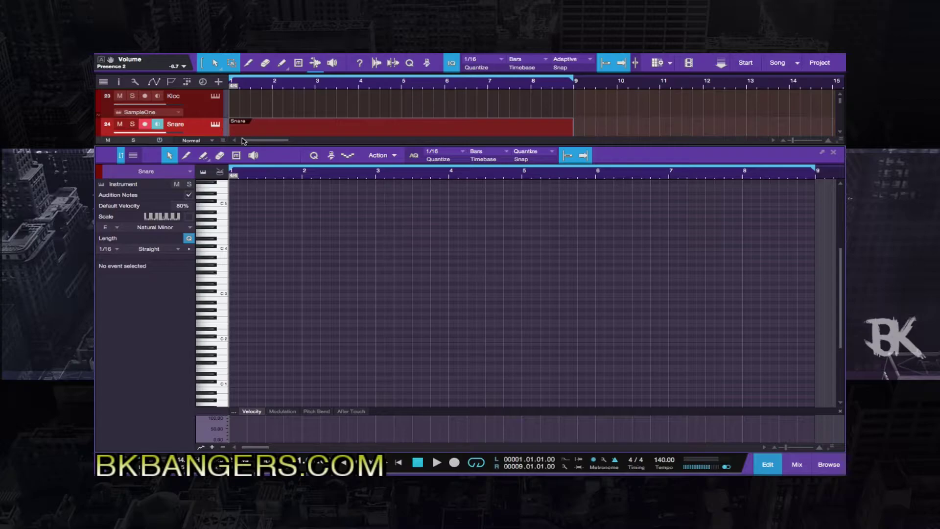
key("KP_Multiply")
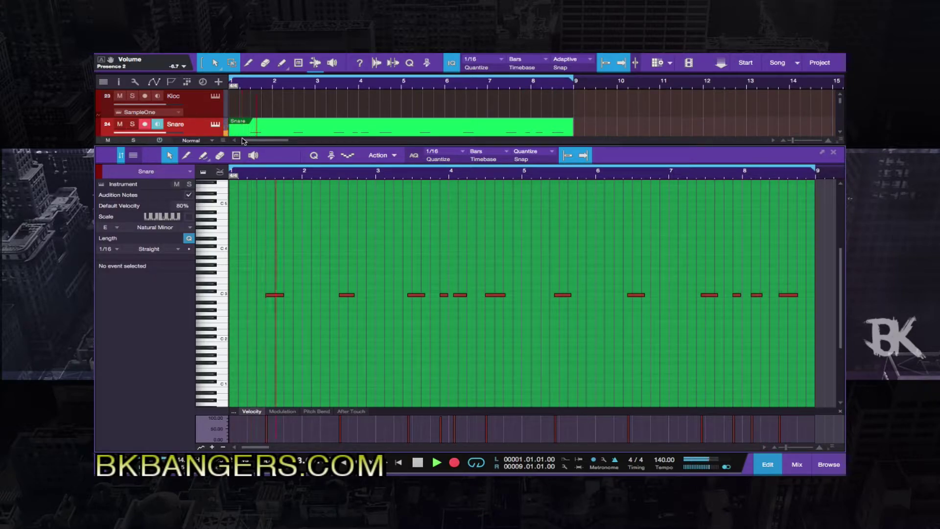
key("KP_Multiply")
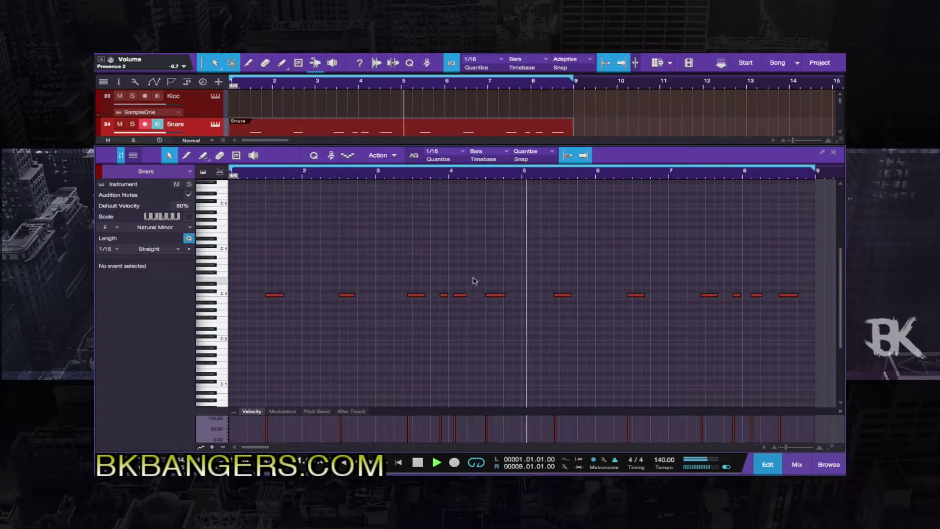
Nudge the three snare notes from mid bar 3 to early bar 4, and the mid-bar notes of bars 5, 6 and 7, one sixteenth later.
left_click_drag(467, 278, 407, 311)
key("alt+Right")
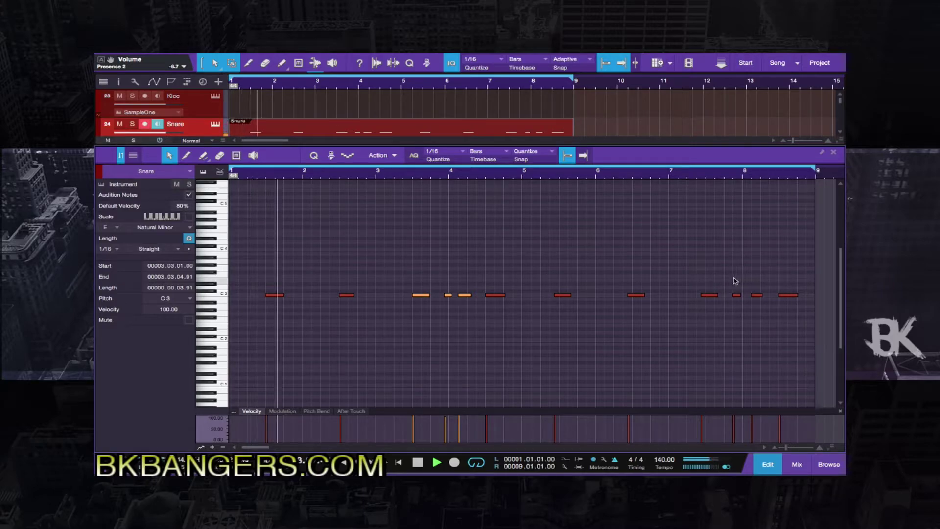
left_click_drag(725, 278, 593, 317)
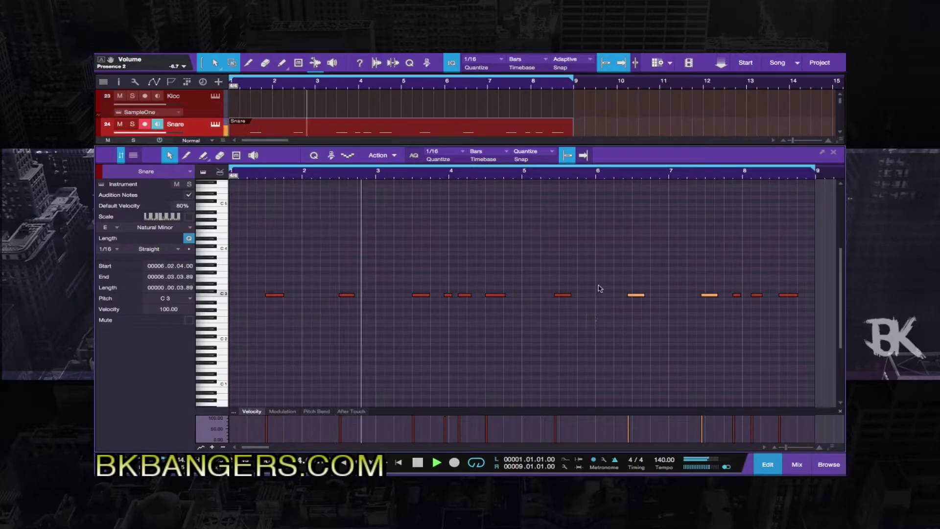
left_click_drag(587, 275, 556, 301)
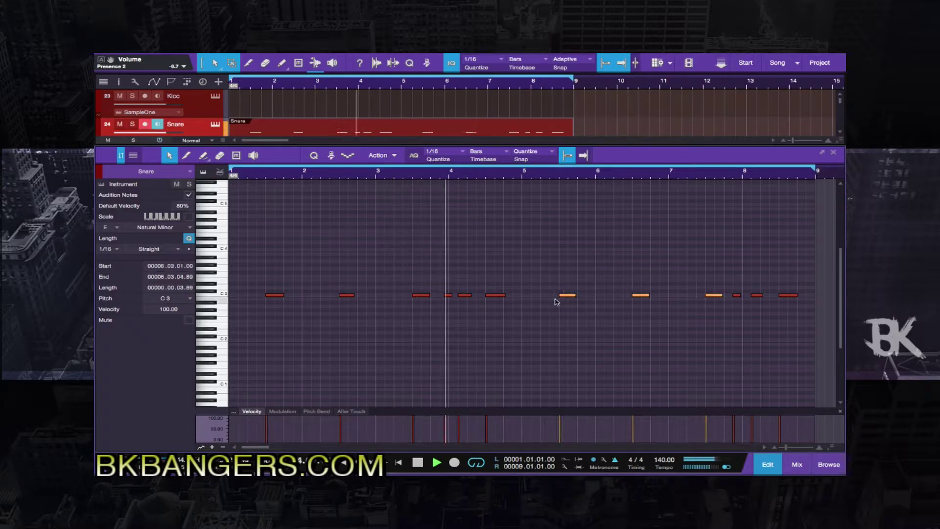
key("alt+Right")
Reposition the two snare notes around the start of bar 4, starting them at 3.04.03 and 4.01.03.
left_click_drag(477, 278, 446, 298)
key("space")
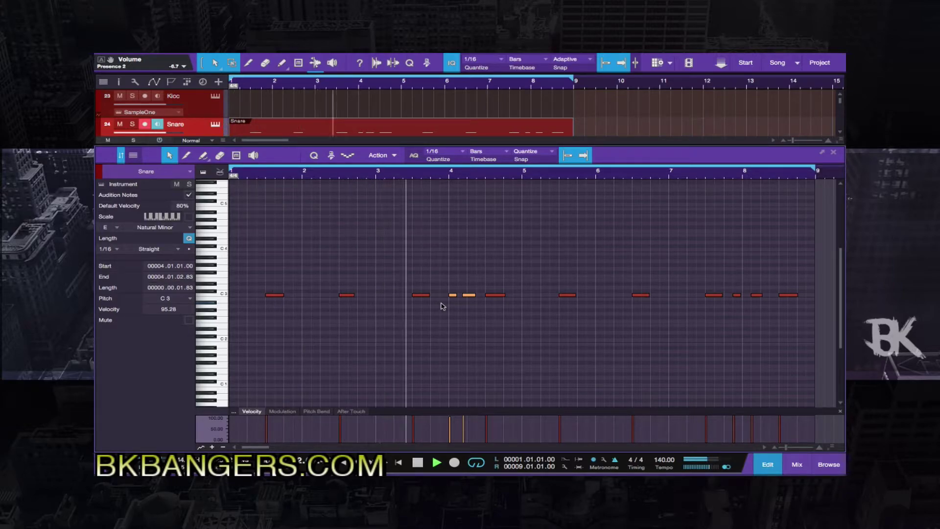
left_click_drag(459, 295, 451, 295)
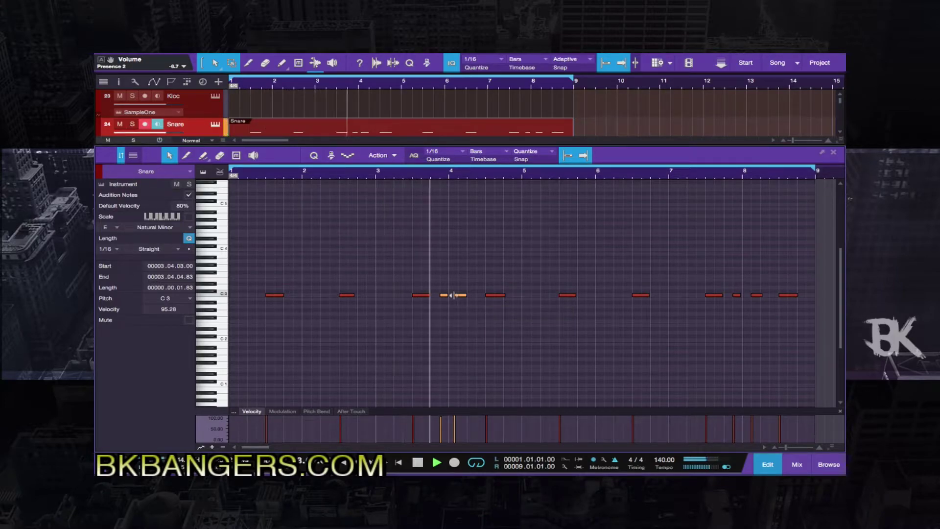
left_click(473, 287)
left_click(460, 295)
key("alt+Right")
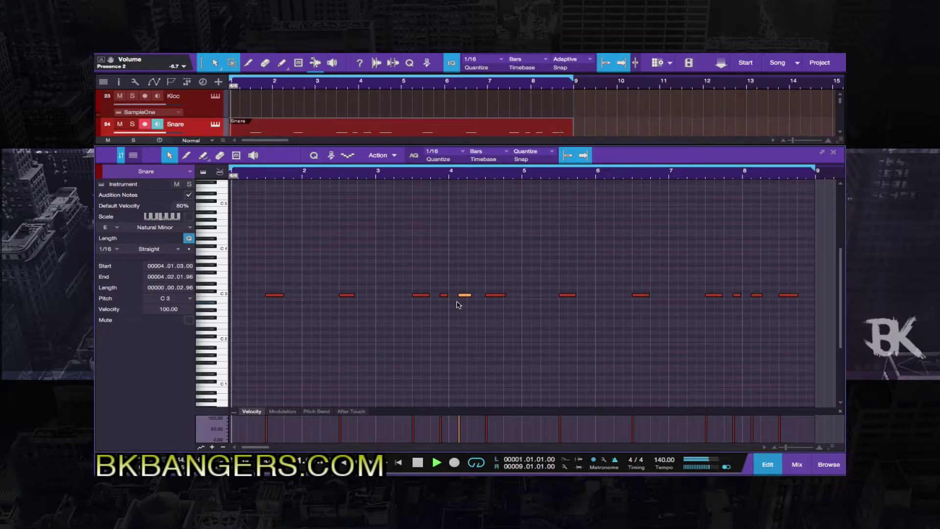
Copy the short snare note at the end of bar 7 to 8.04.03, save the song and close the note editor.
left_click(737, 295)
left_click_drag(737, 295, 810, 297)
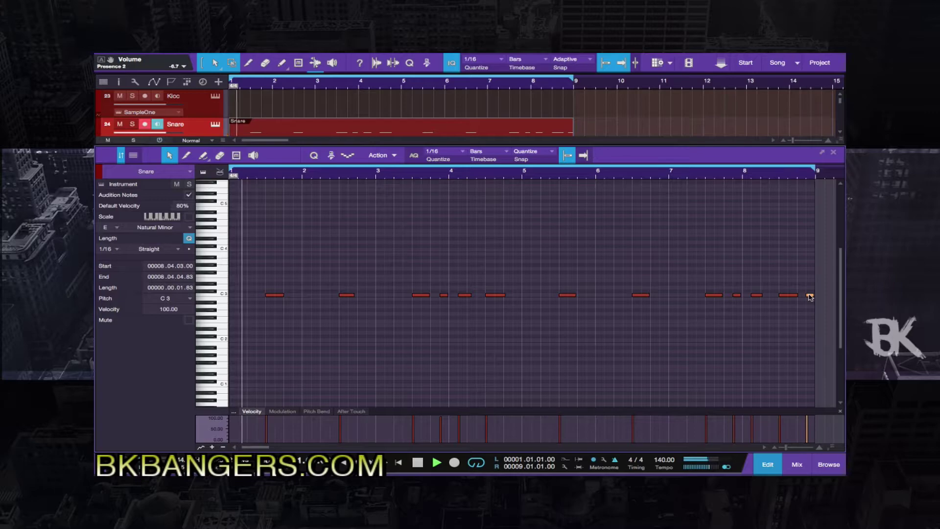
key("space")
key("ctrl+s")
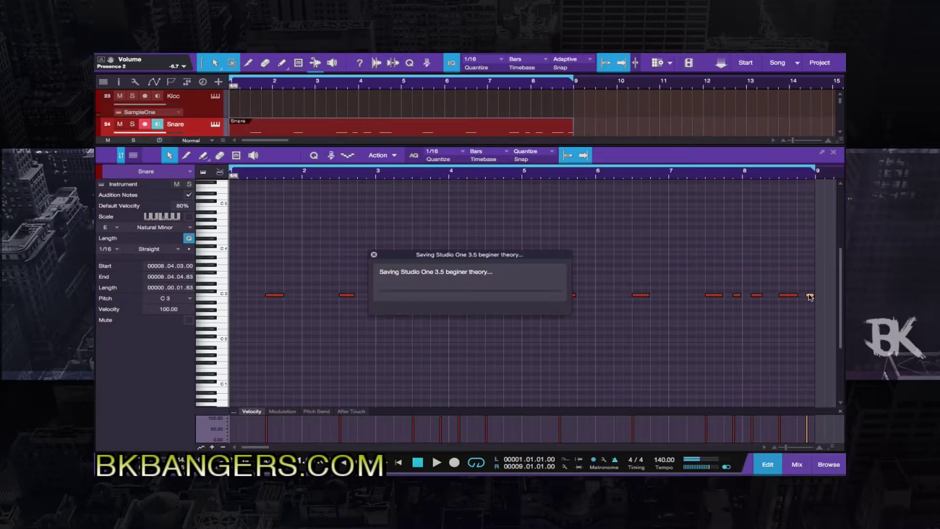
left_click(835, 154)
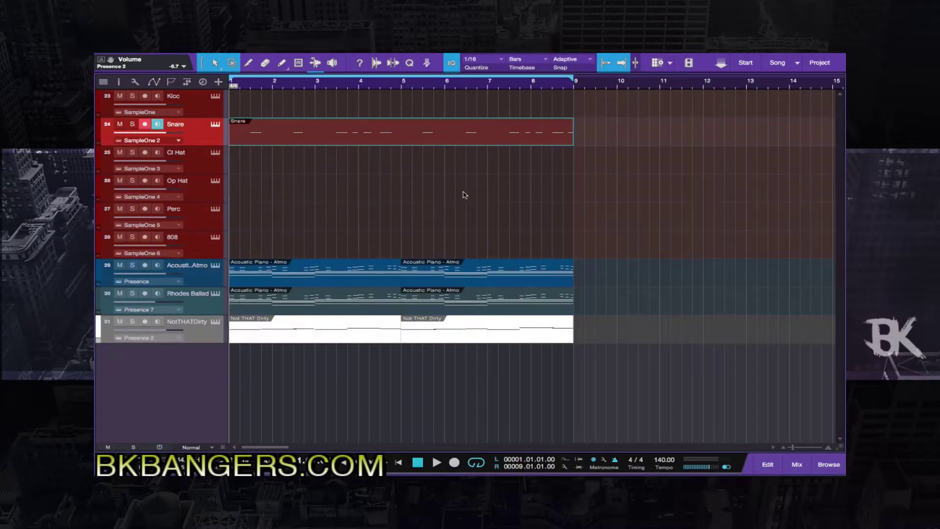
Create a Kicc part across bars 1 to 9 and load the "Am - Kick - Four Ready" sample into the track's Sample One.
left_click(217, 103)
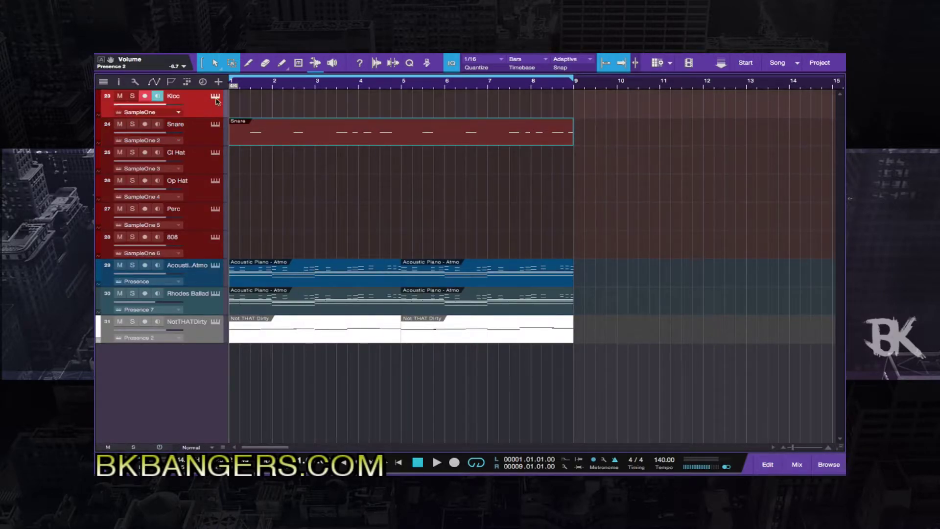
left_click(216, 97)
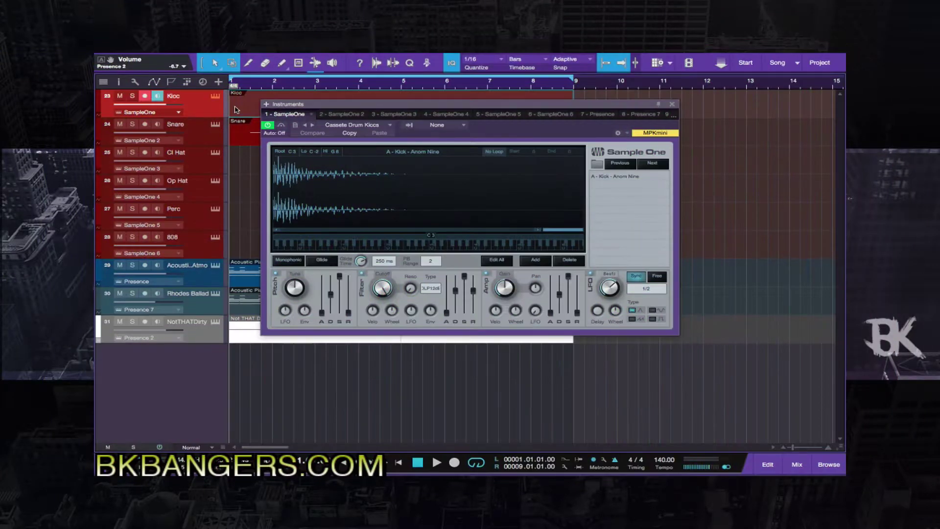
double_click(237, 111)
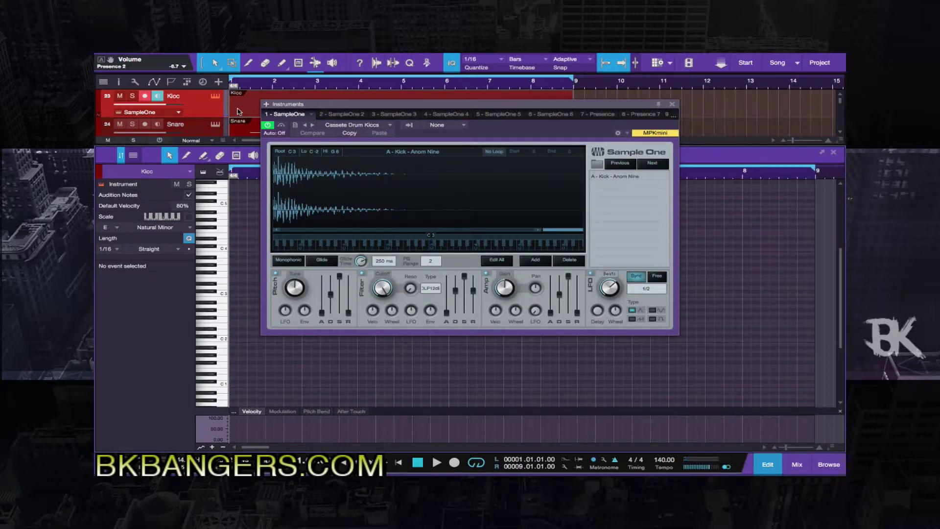
key("space")
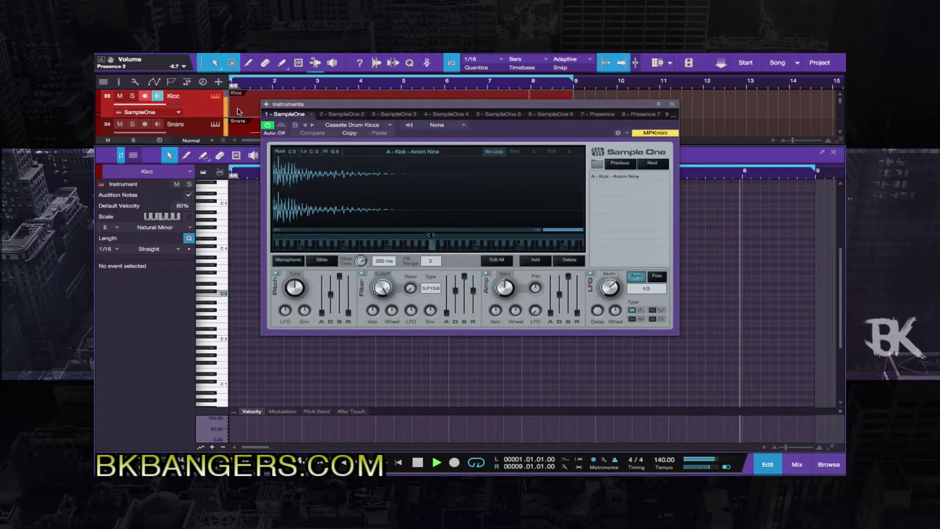
left_click(652, 166)
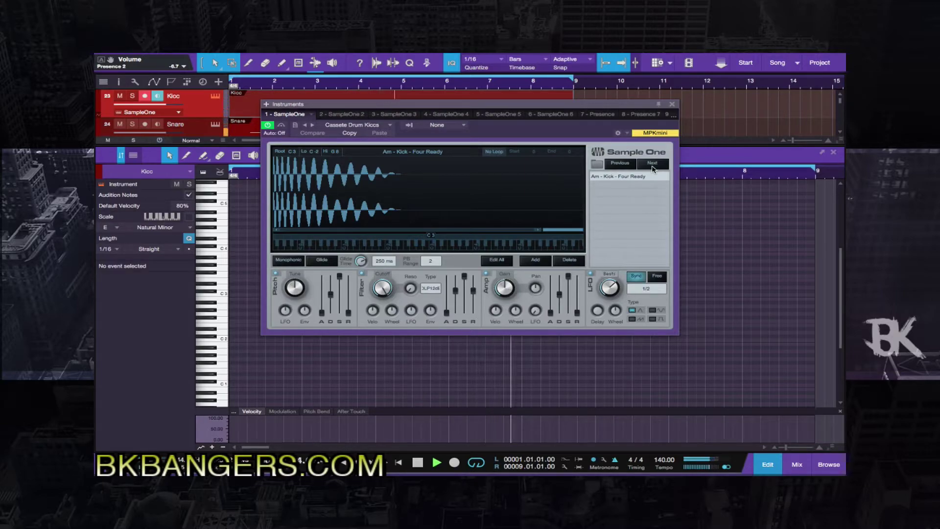
Record a kick pattern on C3 across the eight-bar loop and play it back with the other parts.
left_click(672, 105)
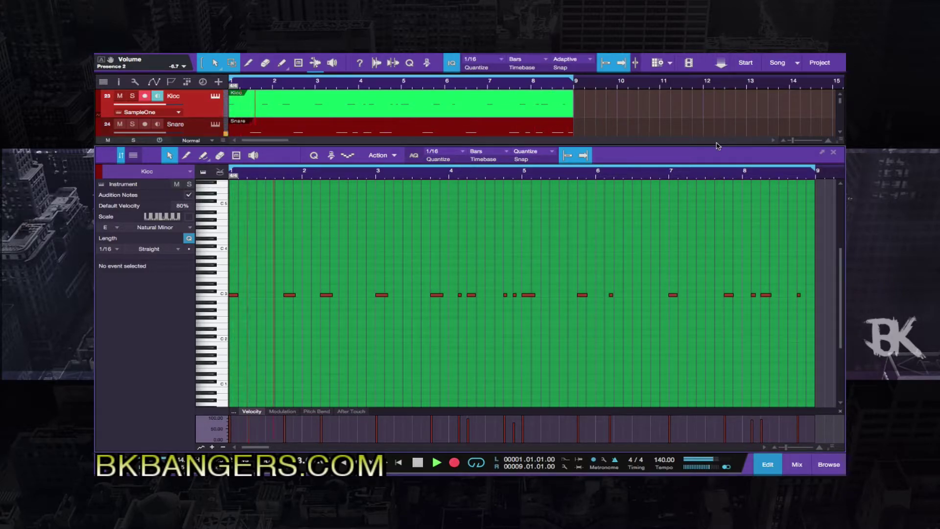
key("KP_Multiply")
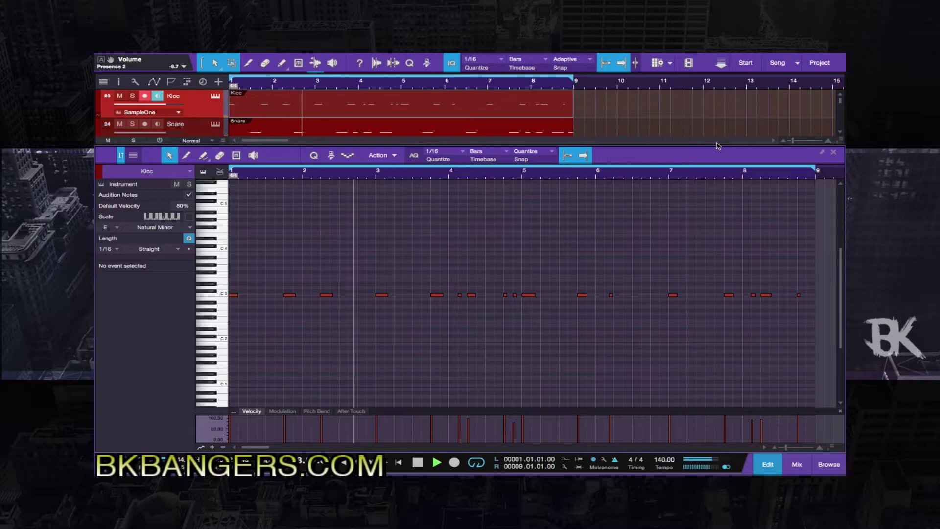
key("space")
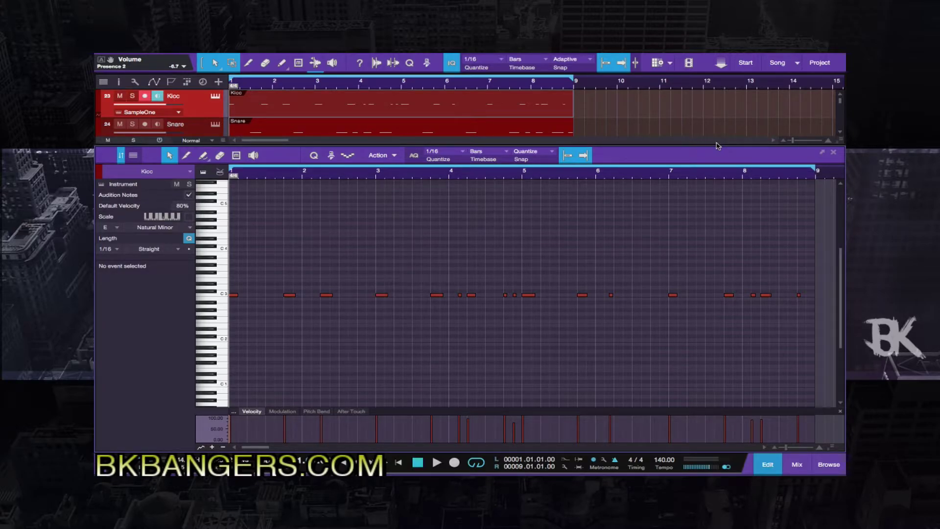
key("space")
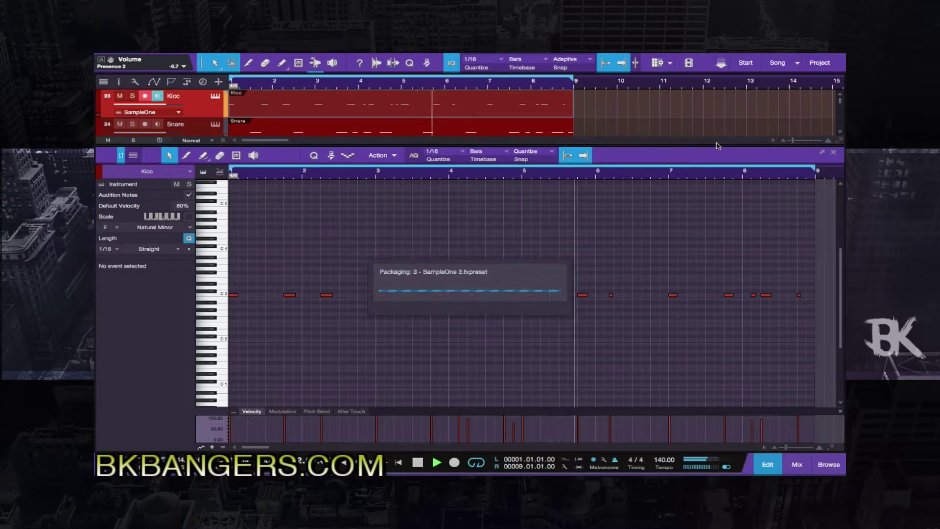
key("space")
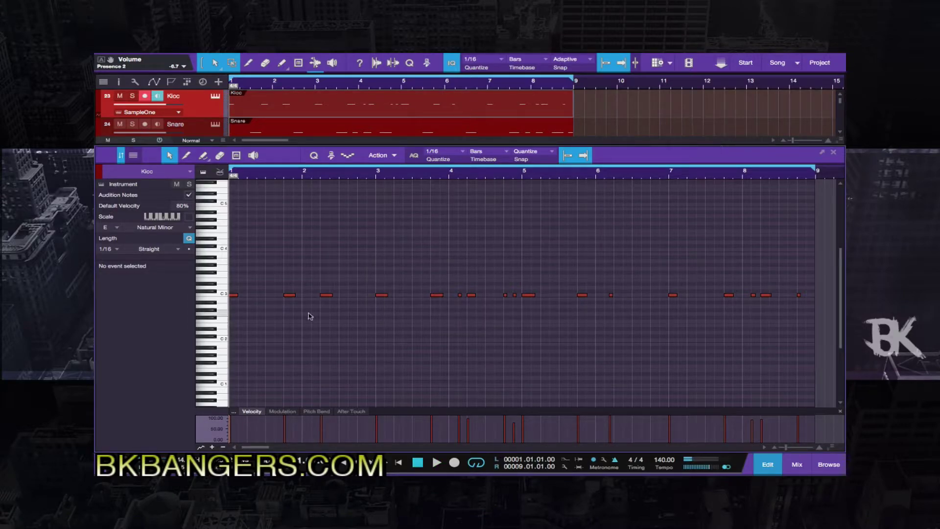
key("space")
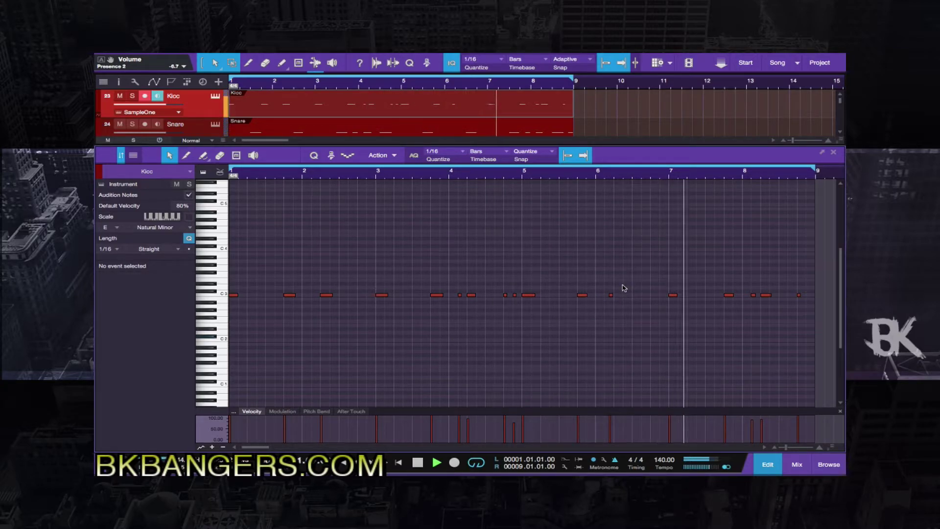
Move the short kick note in bar 6 one sixteenth later to 6.02.01 and close the note editor.
left_click(611, 295)
key("alt+Right")
key("space")
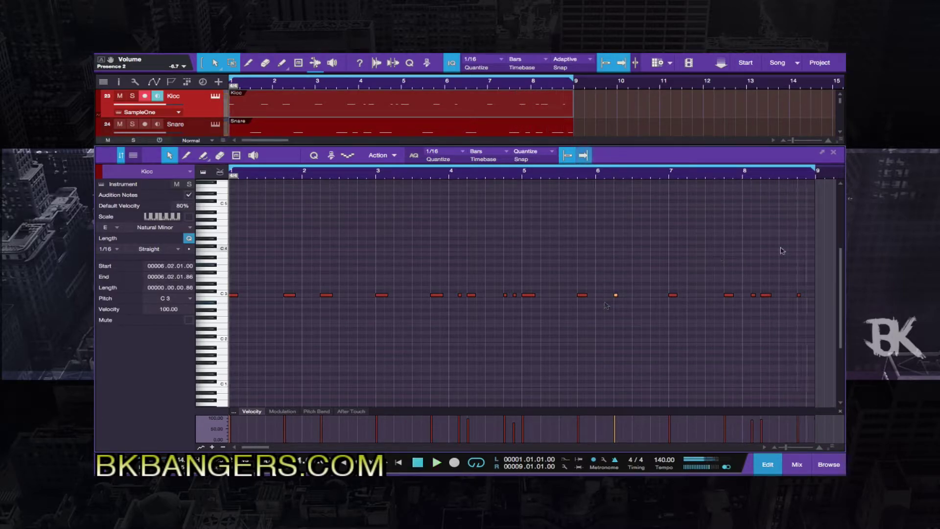
left_click(835, 153)
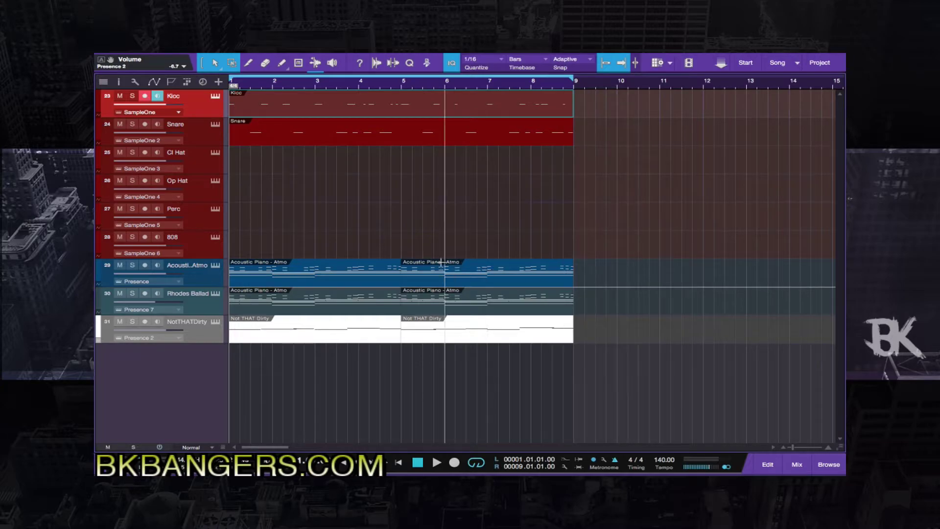
Create a Cl Hat part across bars 1 to 9 and check its Sample One with the "B - HiHat - Sketch" sample.
left_click(214, 169)
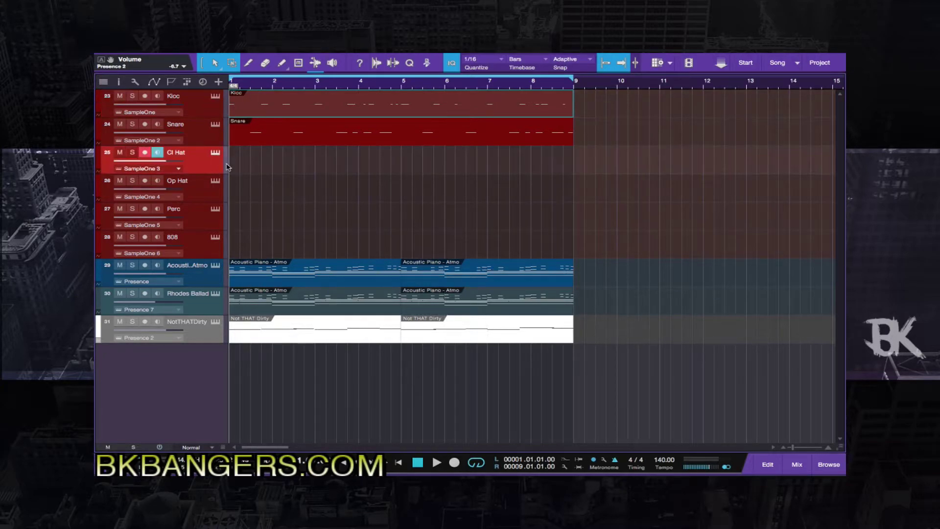
double_click(239, 168)
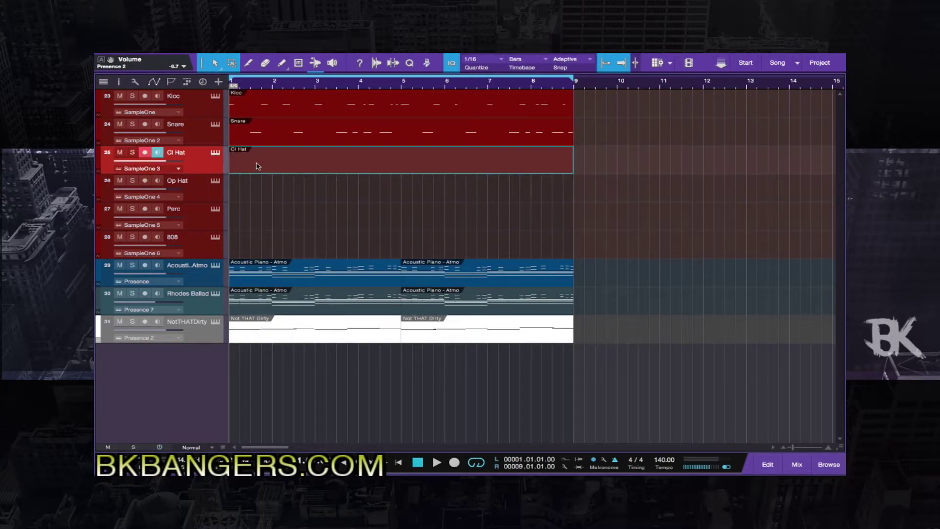
left_click(217, 154)
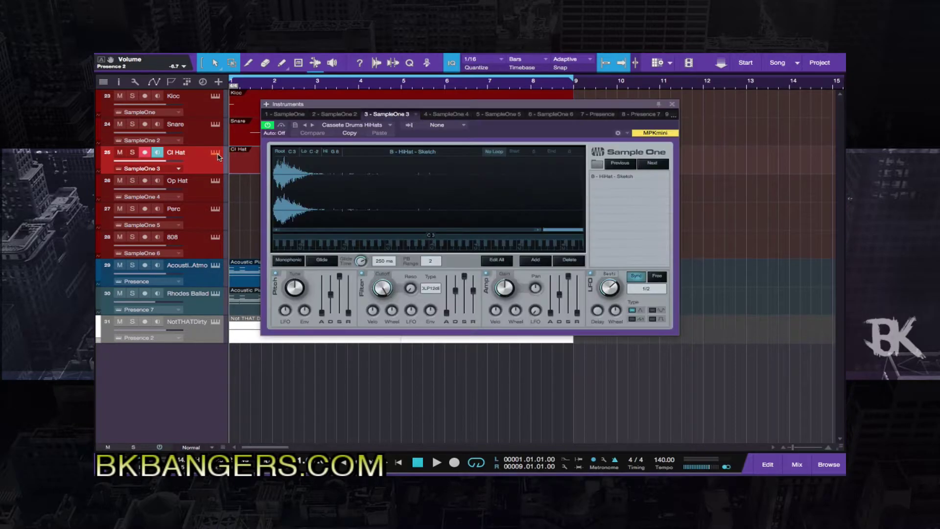
key("space")
left_click(671, 105)
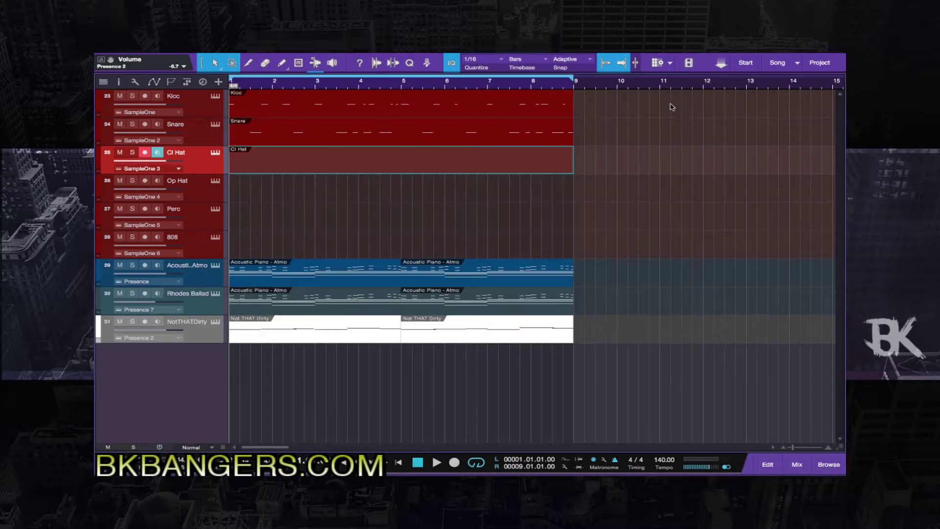
Record a closed hat pattern on C3 across the eight-bar loop, correct the note timing, save the song and close the note editor.
key("F2")
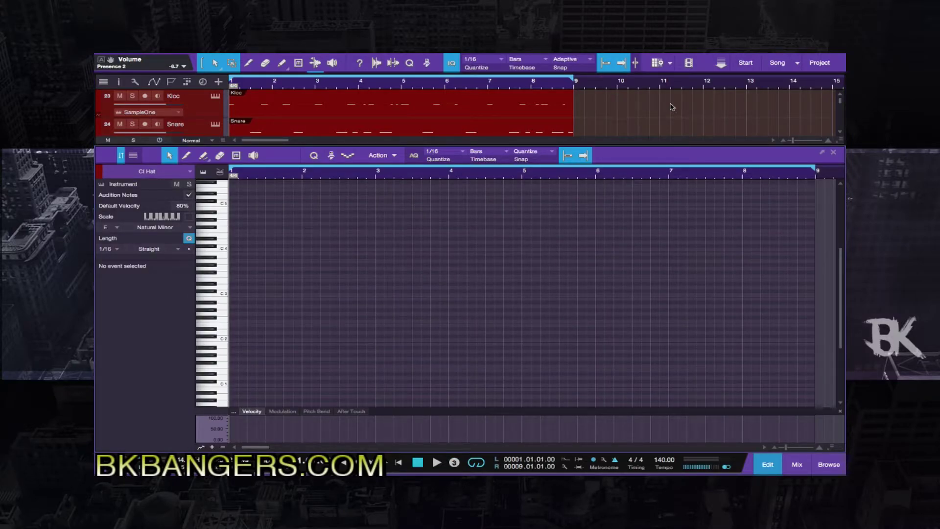
key("KP_Multiply")
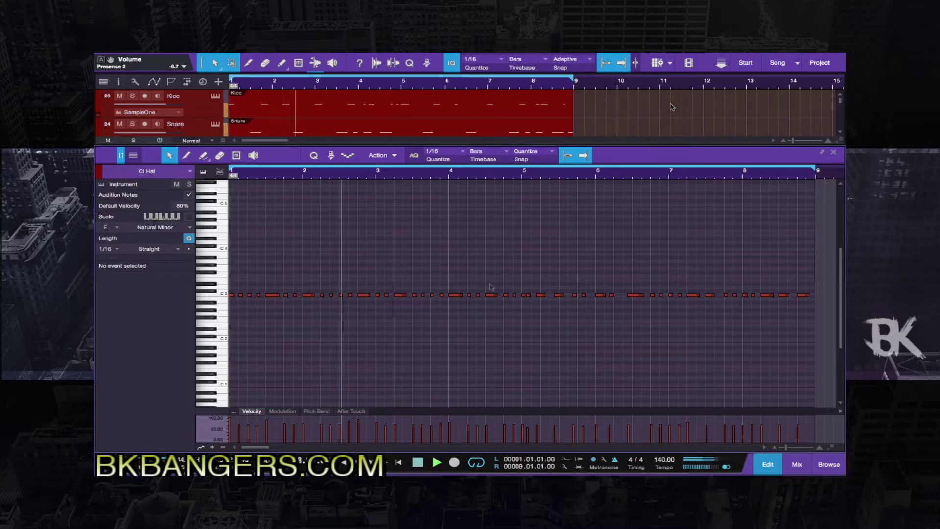
key("space")
key("ctrl+s")
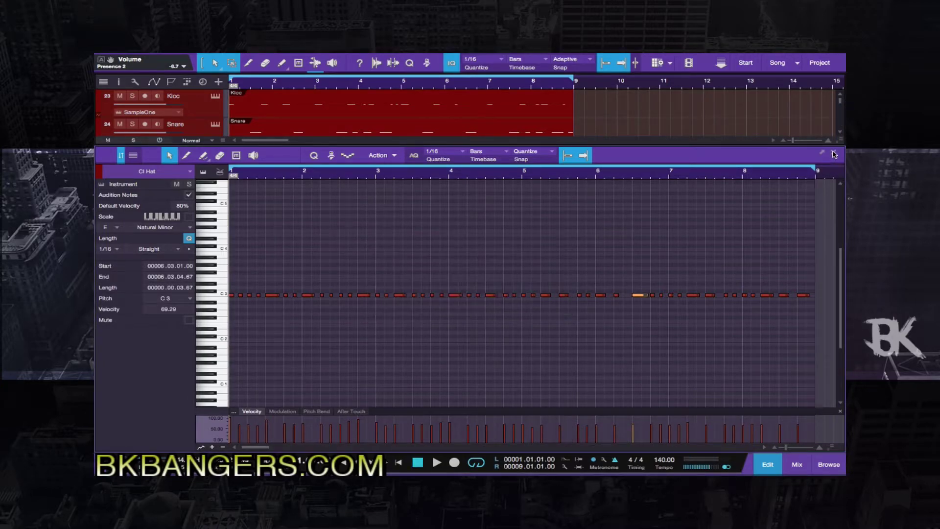
left_click(835, 153)
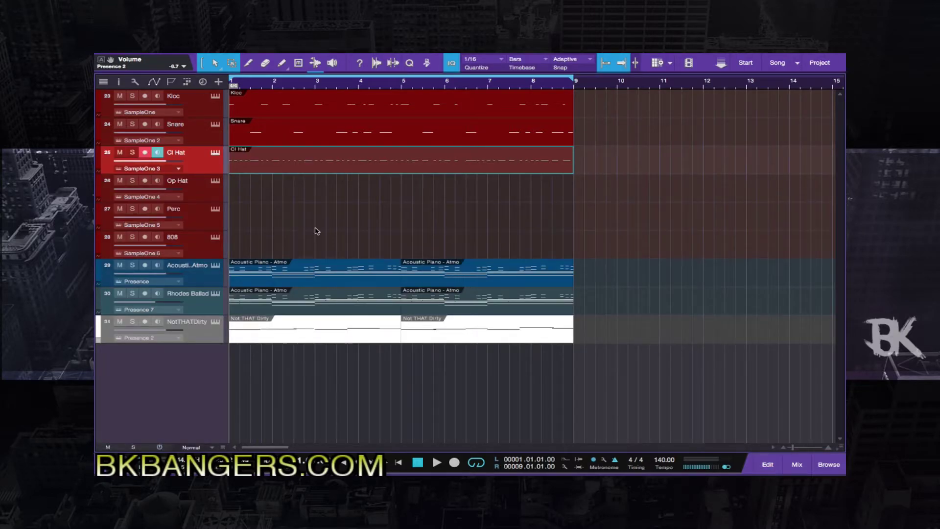
Load the "Bb - HiHat - Aired Out" sample into the Op Hat track's Sample One and create a part across bars 1 to 9.
left_click(214, 195)
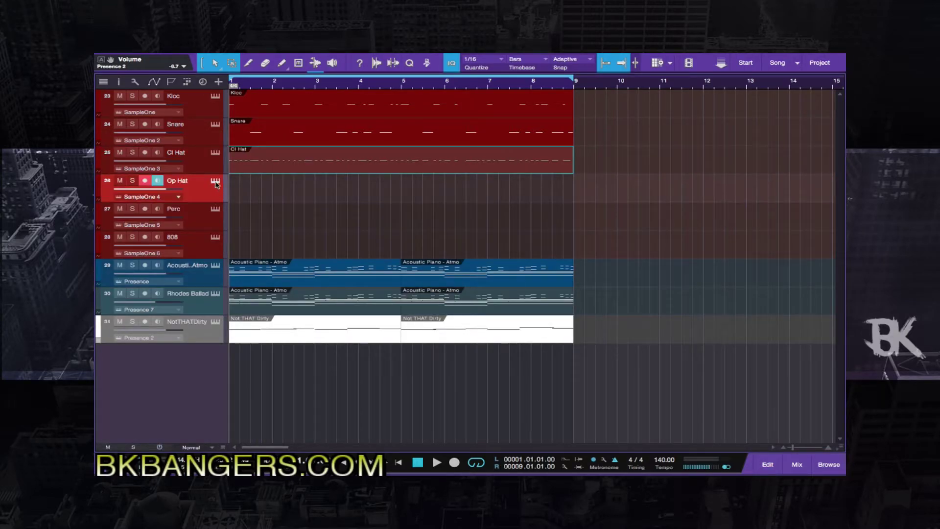
left_click(216, 183)
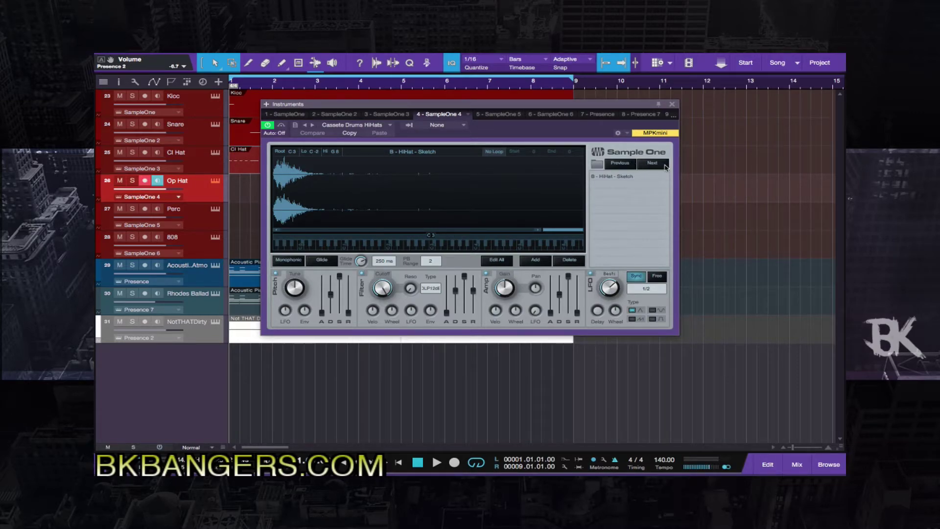
left_click(663, 165)
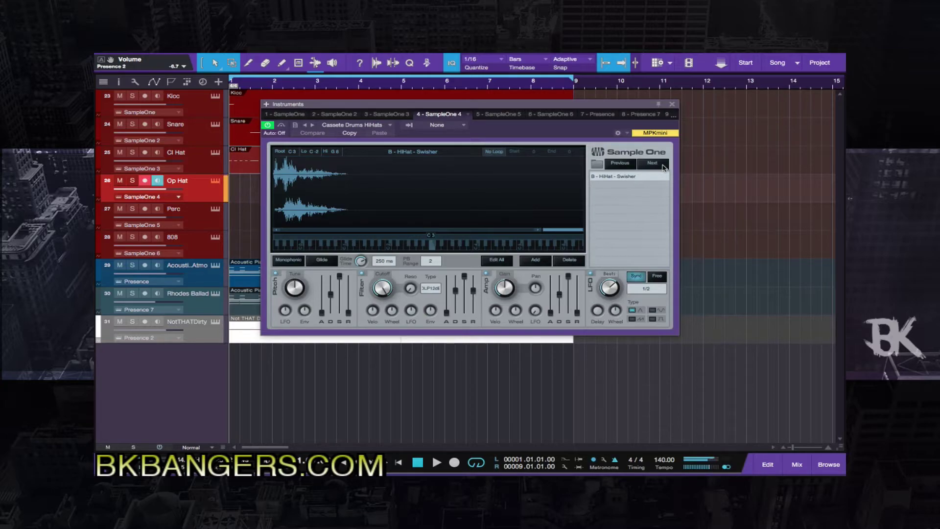
left_click(663, 165)
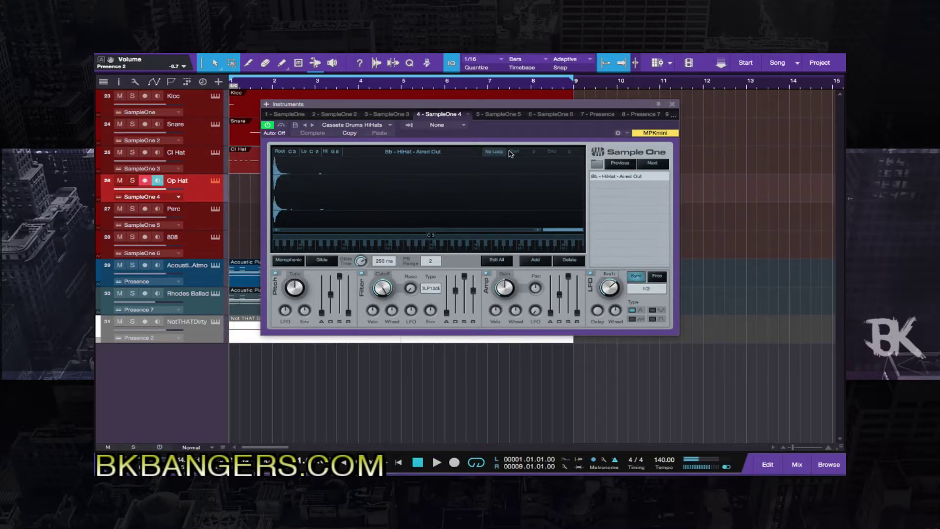
double_click(244, 196)
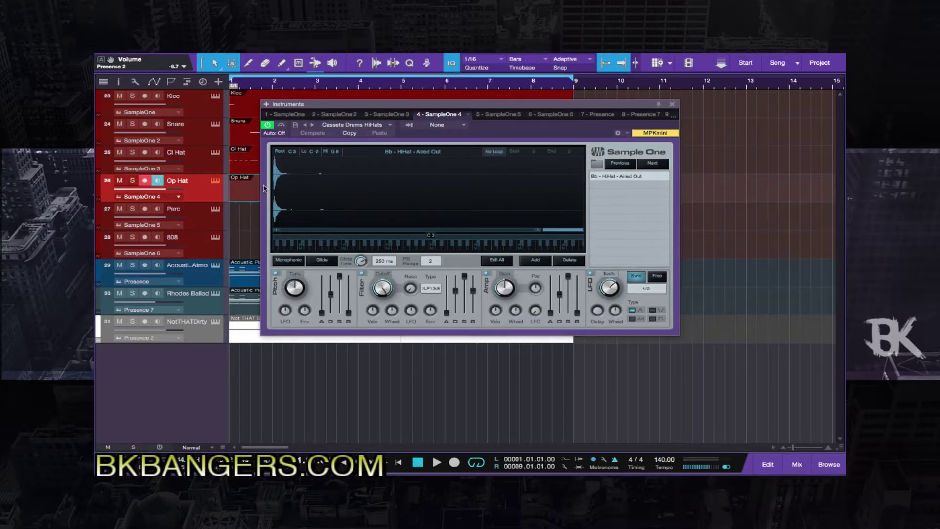
left_click(672, 104)
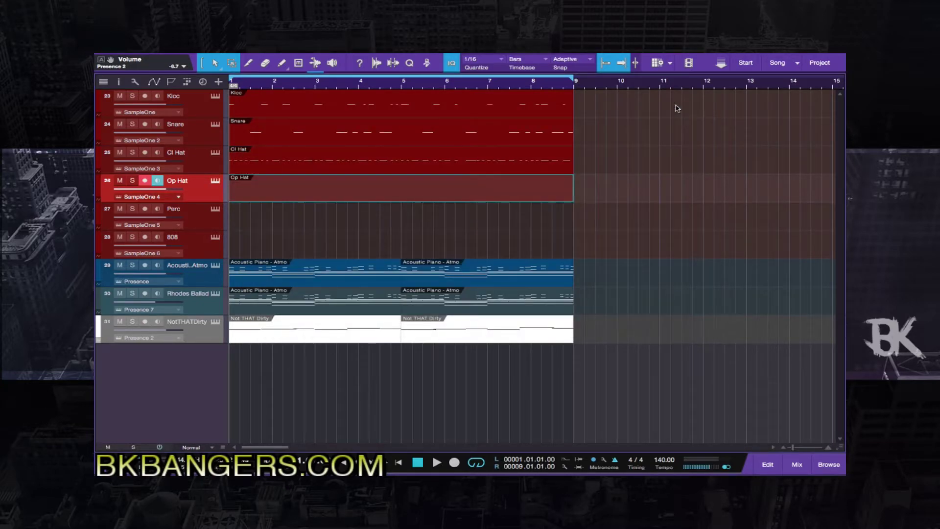
Record an open hat pattern on C3 across the eight-bar loop and play it back with the other parts.
key("F2")
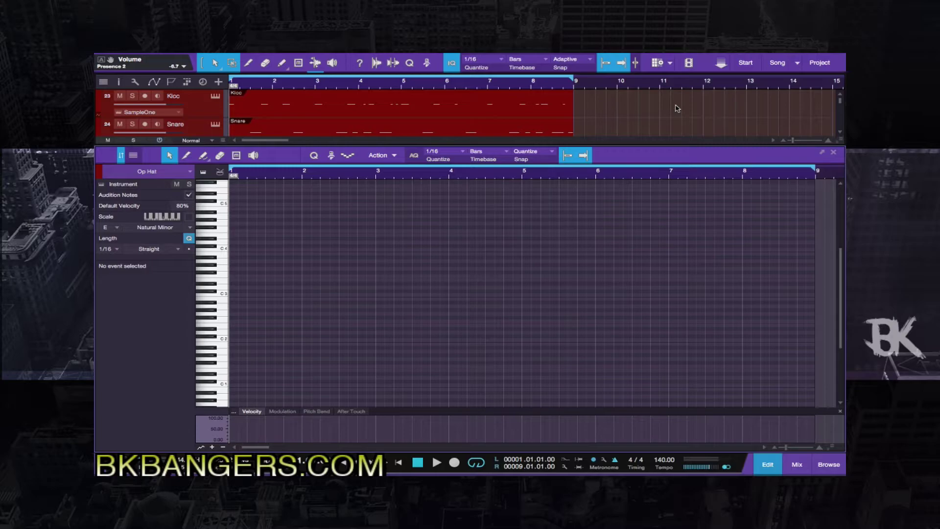
key("KP_Multiply")
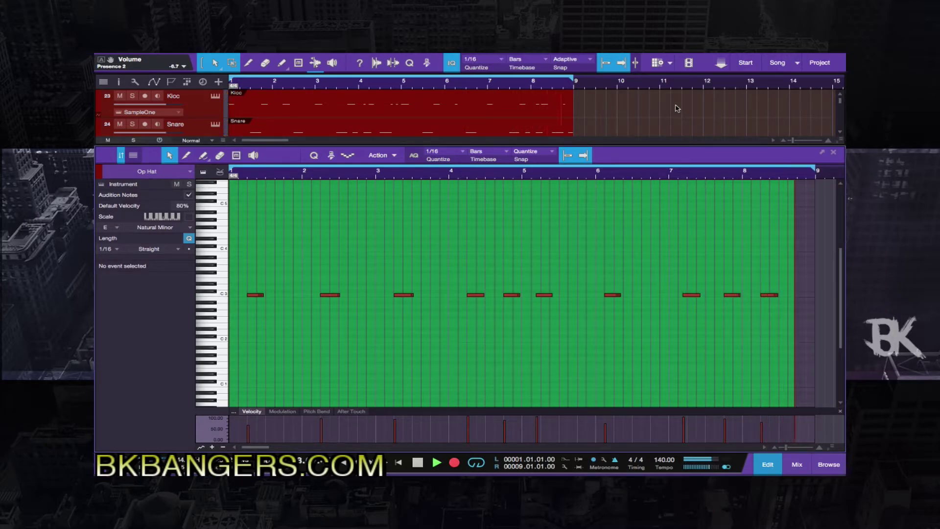
key("KP_Multiply")
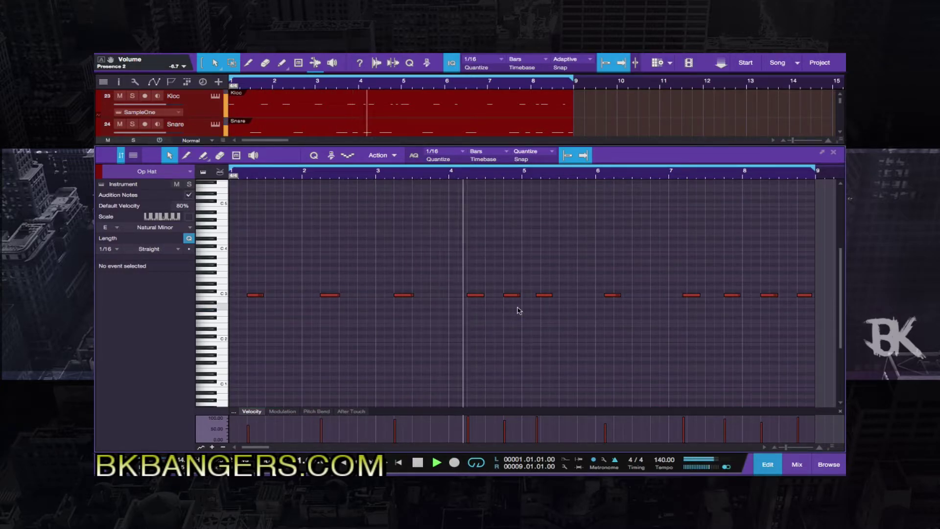
Move the open hat note in bar 5 to 5.02.01, adjust the timing of the bar 6 and 7 notes and close the editor.
left_click_drag(562, 289, 543, 305)
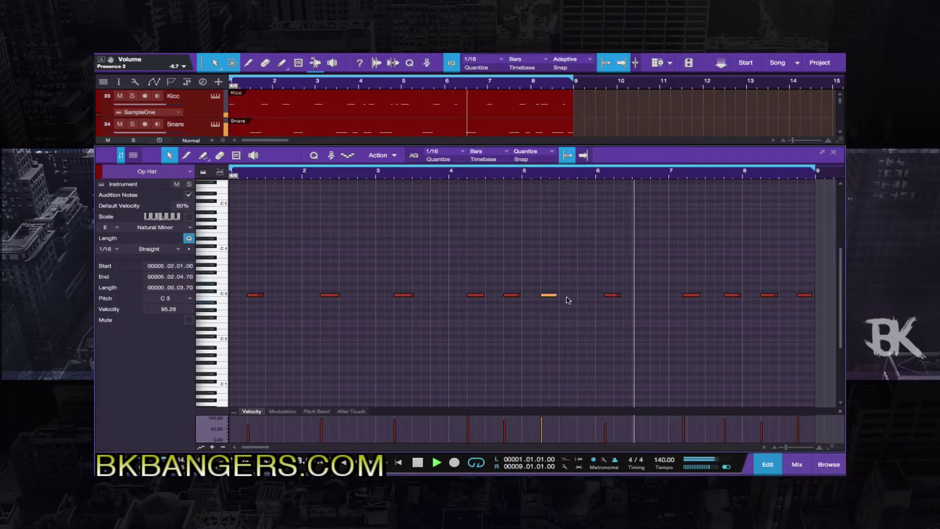
left_click_drag(607, 294, 612, 295)
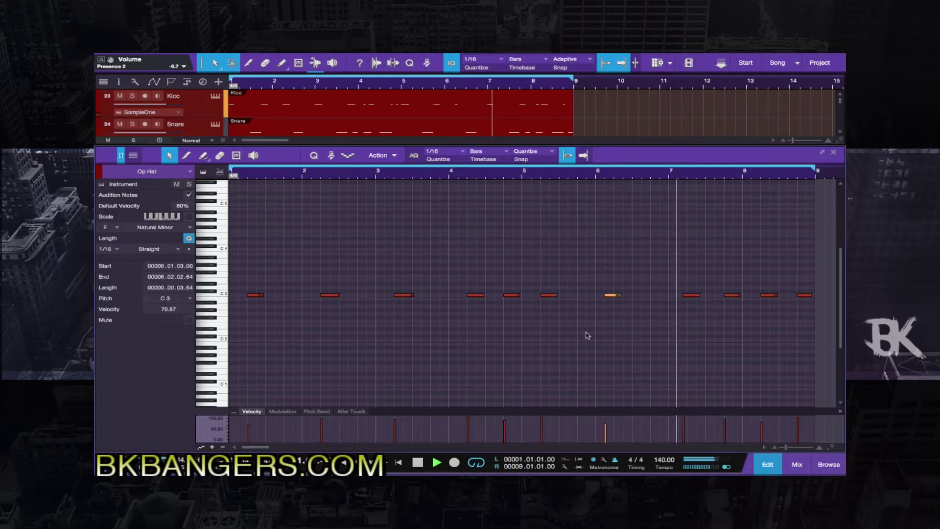
left_click(691, 296)
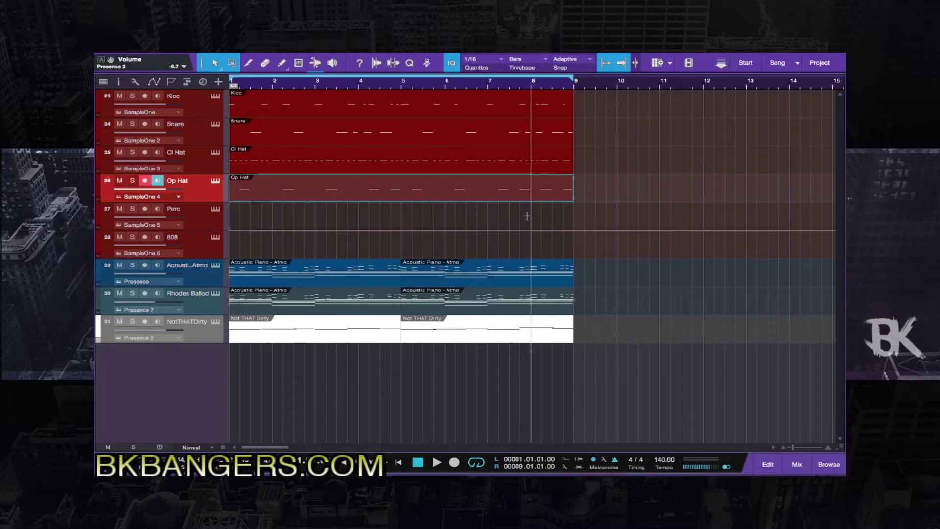
Create a Perc part across bars 1 to 9 and load the "Abm - Perc - Dinner Bell" sample into the track's Sample One.
left_click(199, 218)
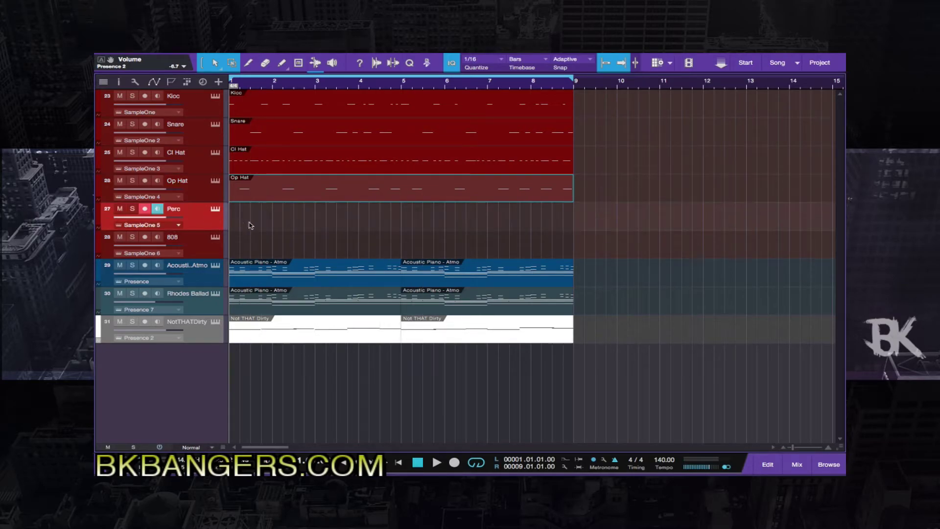
double_click(252, 224)
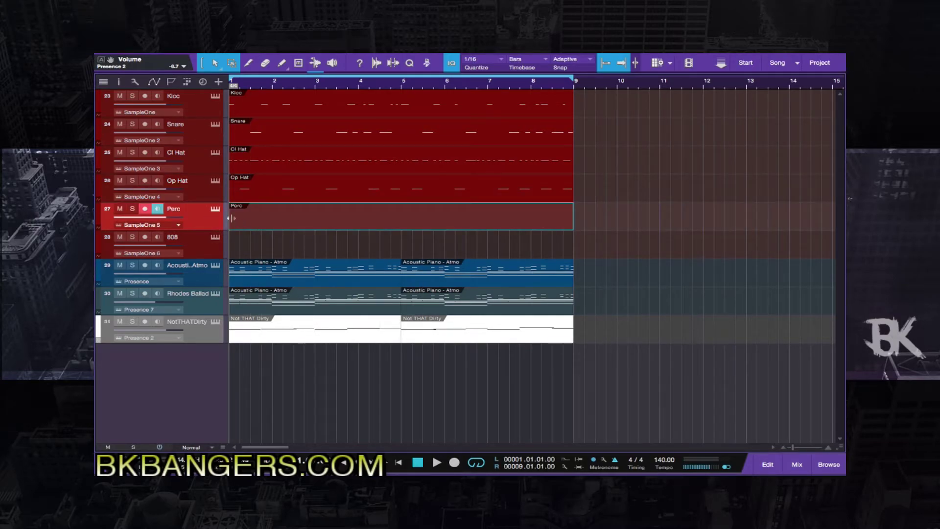
left_click(215, 210)
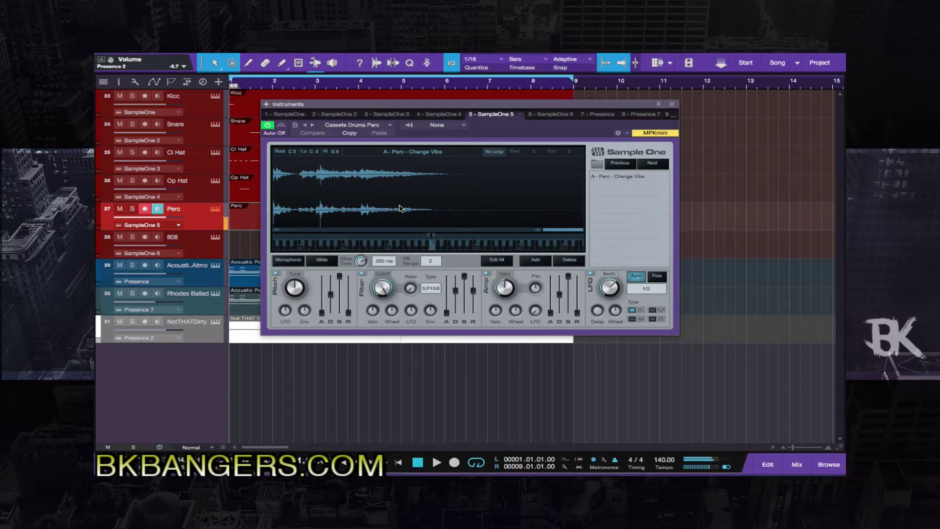
left_click(653, 165)
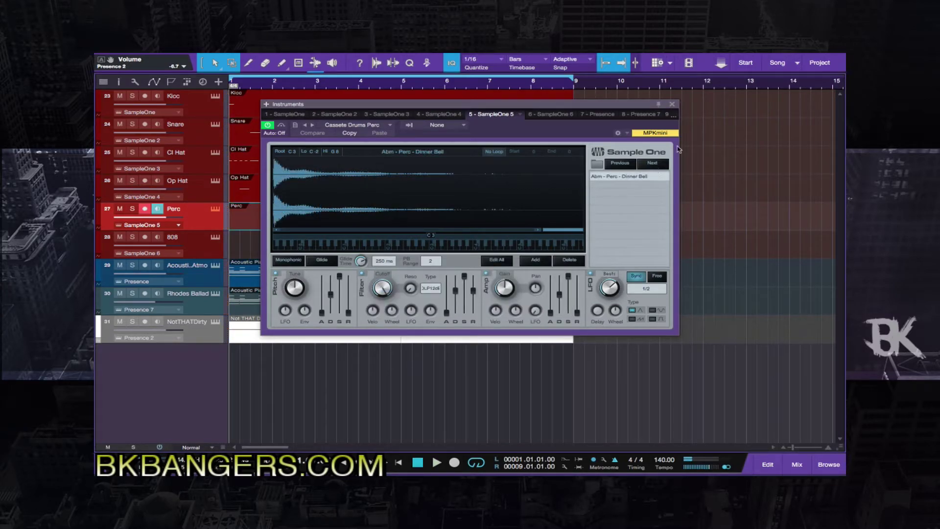
left_click(672, 105)
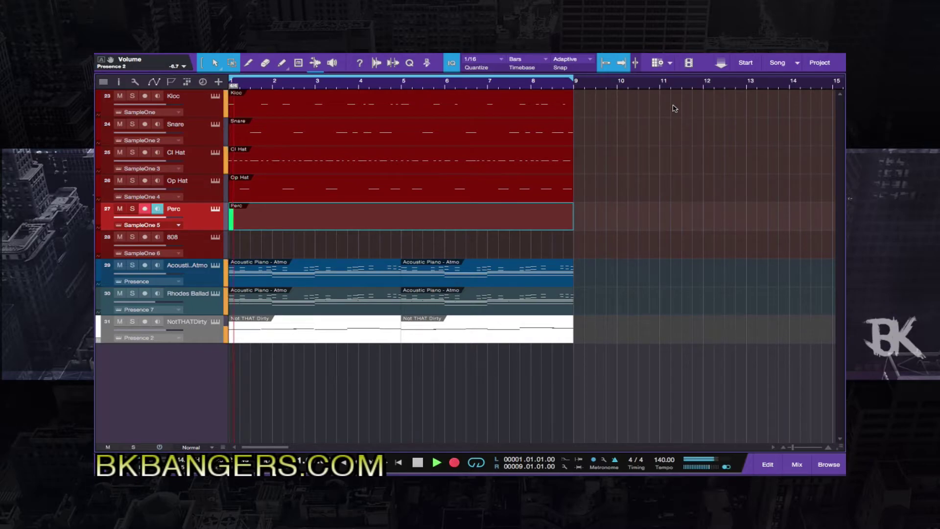
Record a percussion pattern on C3 across the eight-bar loop and play it back with the other parts.
key("F2")
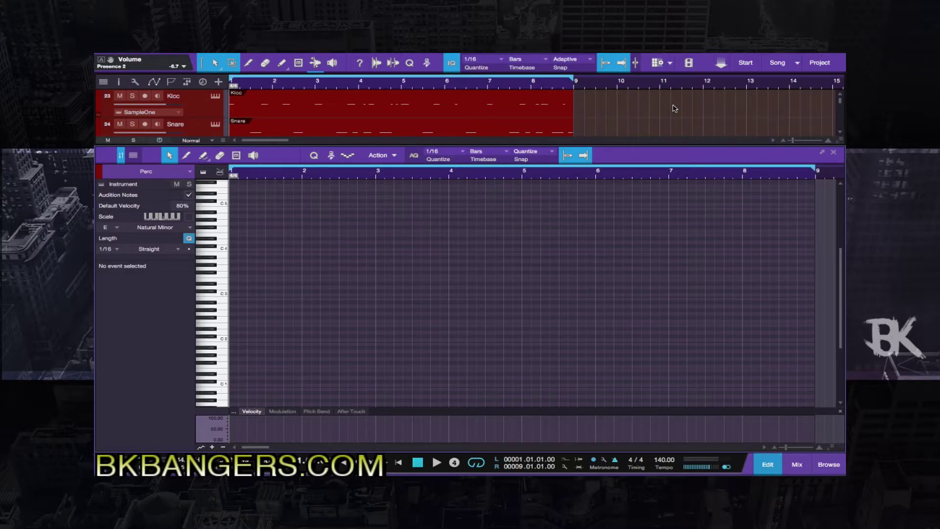
key("KP_Multiply")
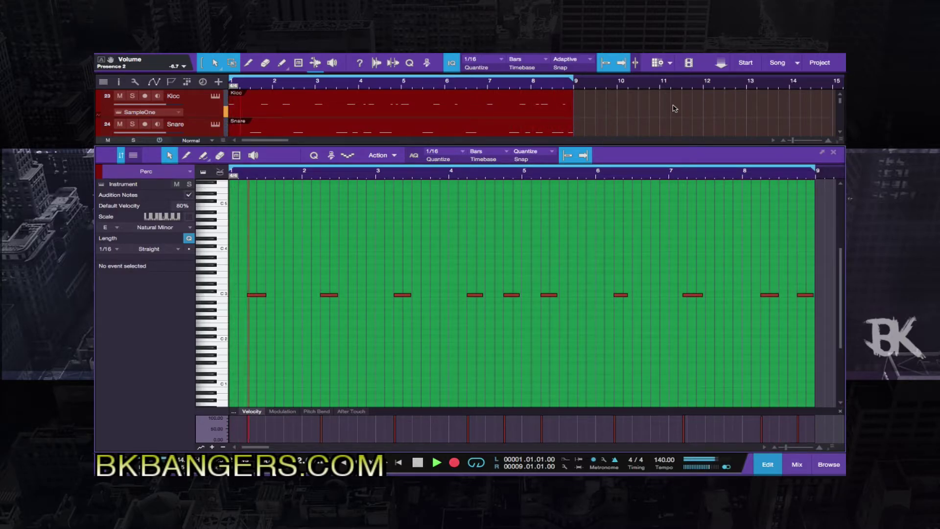
key("KP_Multiply")
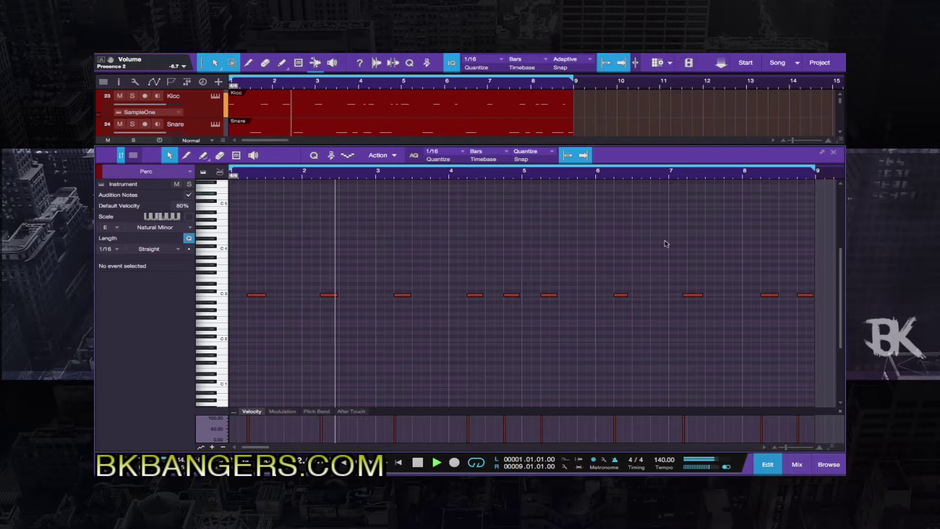
Move the percussion note in bar 7 one sixteenth later to 7.02.01, save the song and close the note editor.
left_click(693, 295)
key("alt+Right")
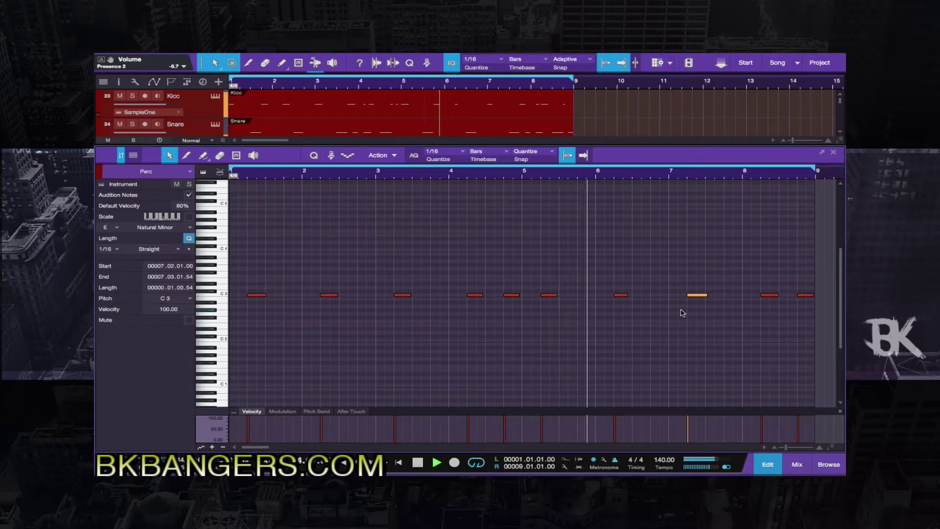
key("ctrl+s")
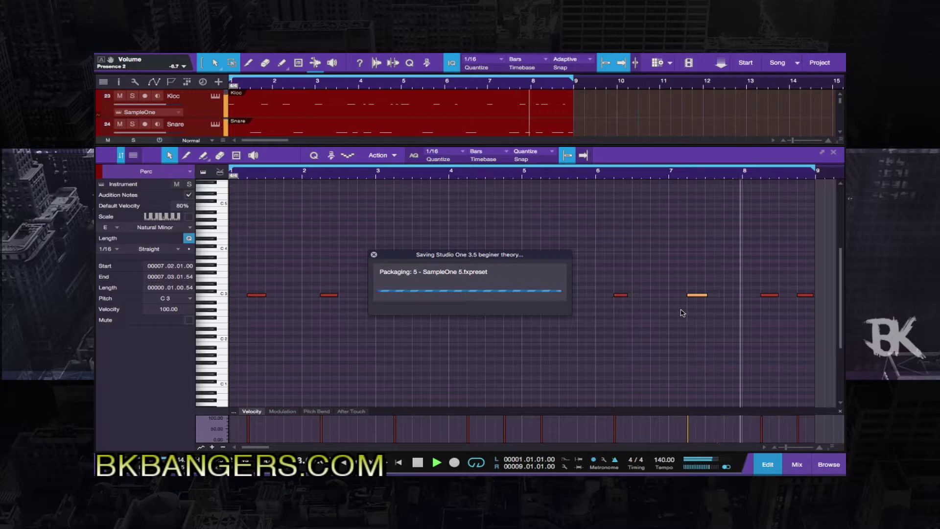
left_click(834, 154)
Create an 808 part across bars 1 to 9 and open the track's Sample One with the "C - 808 - Baby Dee" sample.
left_click(251, 253)
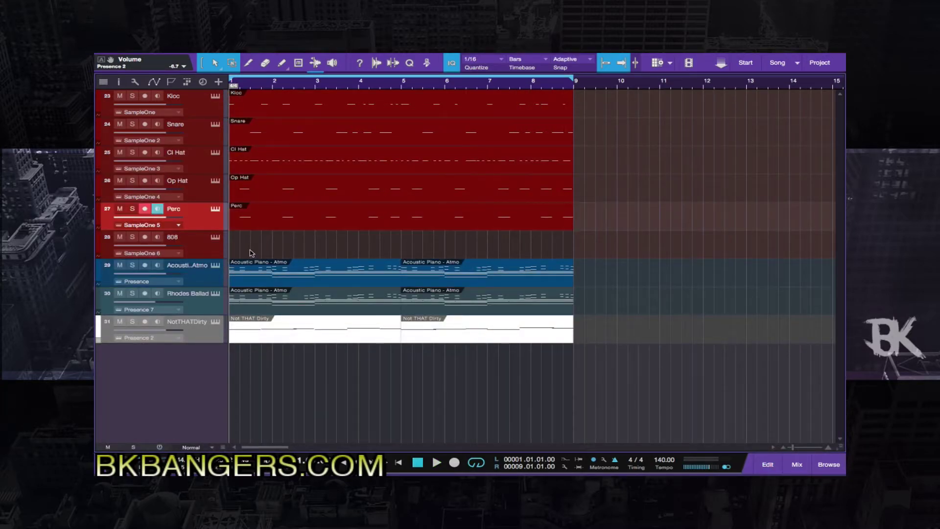
double_click(251, 253)
left_click(218, 239)
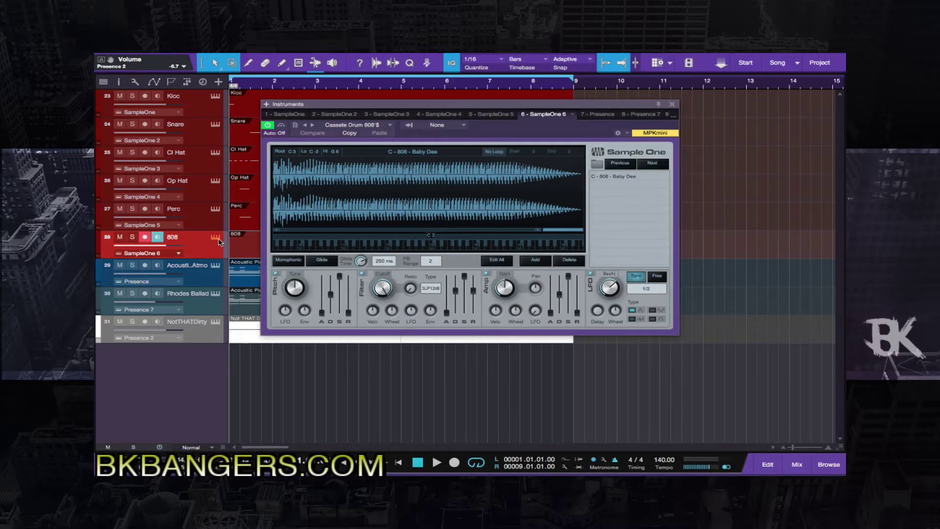
Insert the PreSonus Tuner effect on the 808 track and move its window below the Sample One controls.
left_click(118, 84)
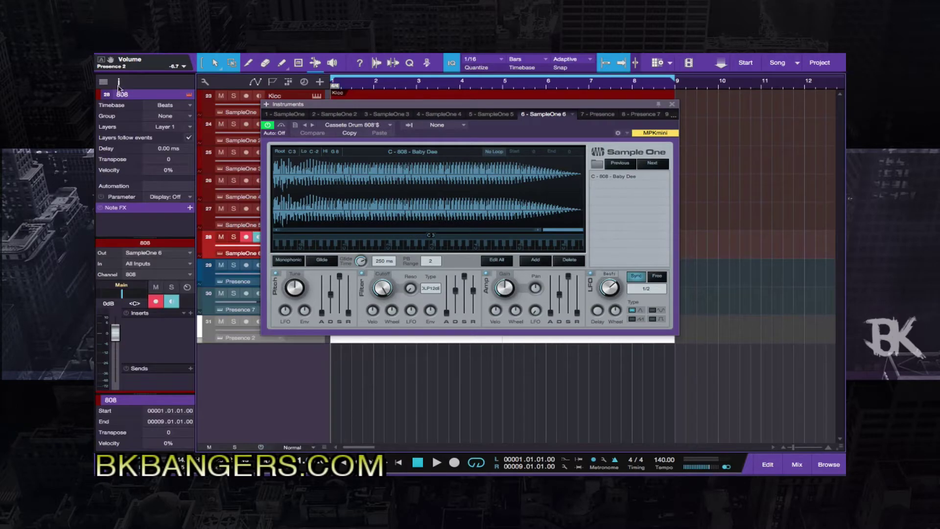
left_click(190, 316)
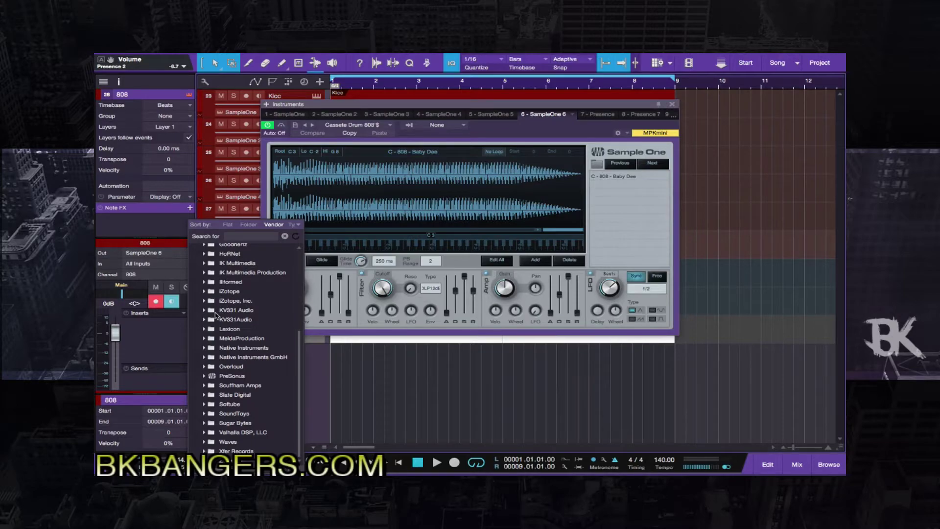
left_click(203, 376)
scroll(201, 378, "down", 6)
scroll(201, 378, "down", 4)
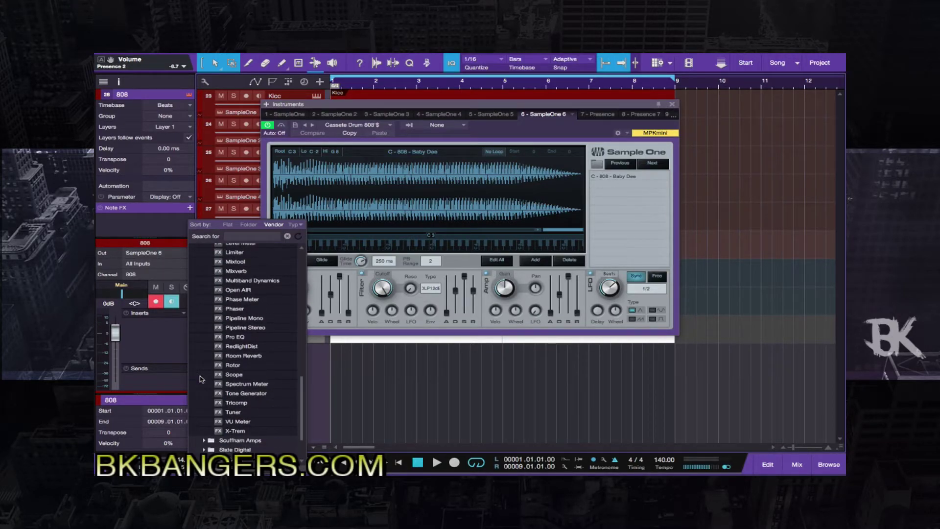
left_click(219, 413)
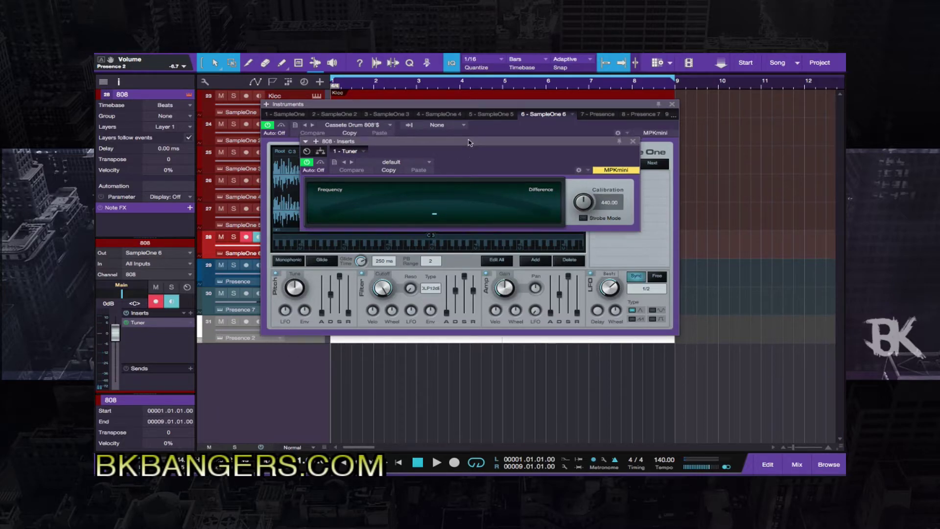
left_click_drag(469, 141, 455, 327)
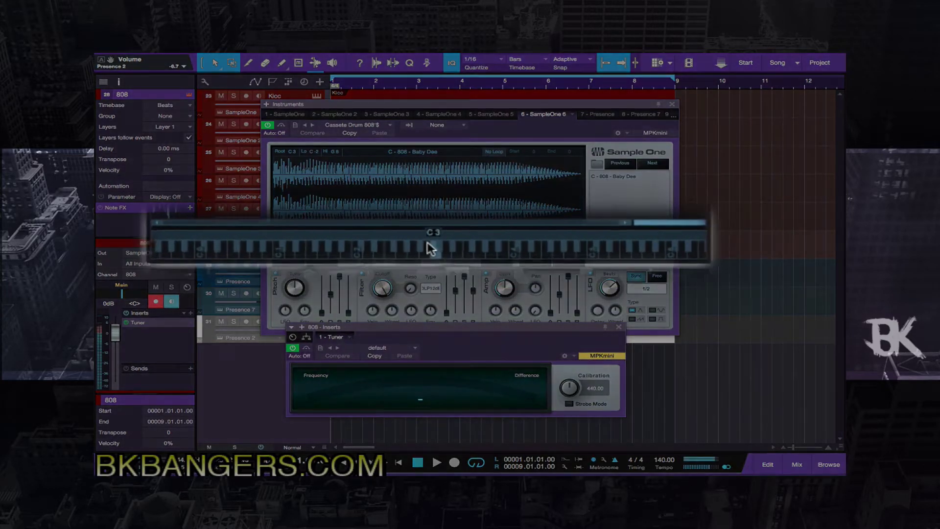
Audition the 808 sample on the sampler's keyboard and set its root note to C0.
left_click(431, 244)
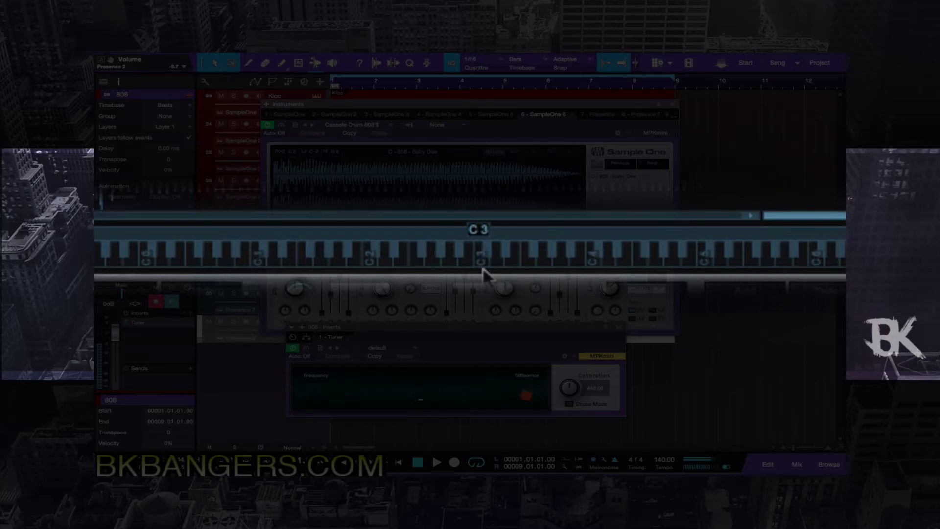
left_click(477, 260)
left_click(478, 257)
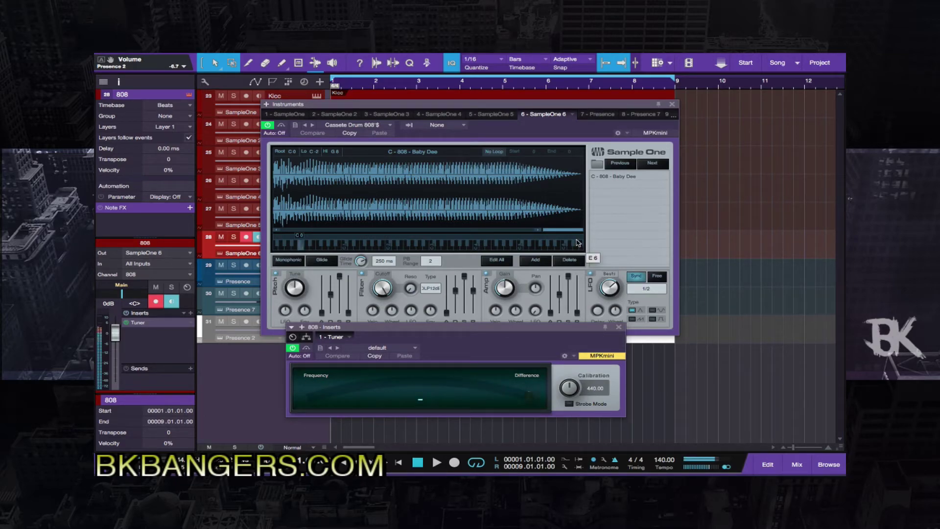
Try a longer amp envelope release on the 808 sample and return it to 0.96 ms.
left_click(578, 314)
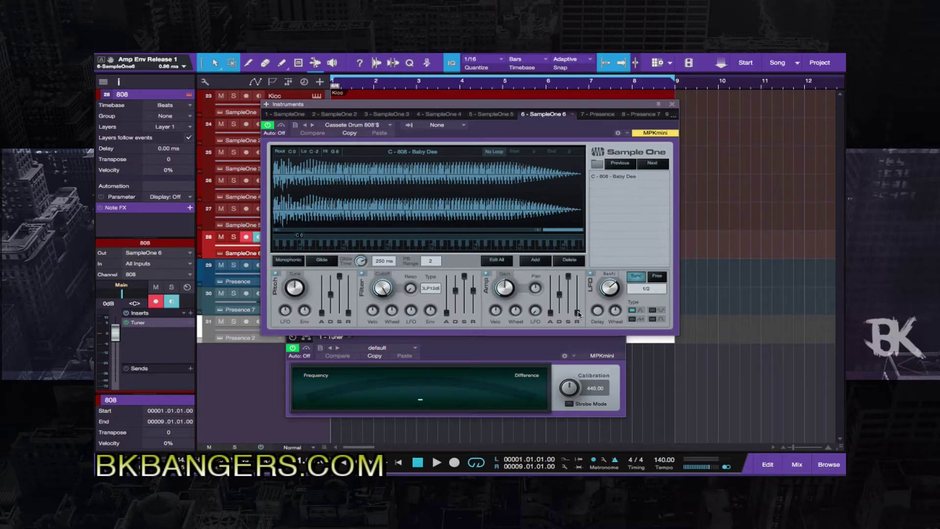
left_click_drag(578, 313, 574, 182)
left_click_drag(576, 277, 577, 316)
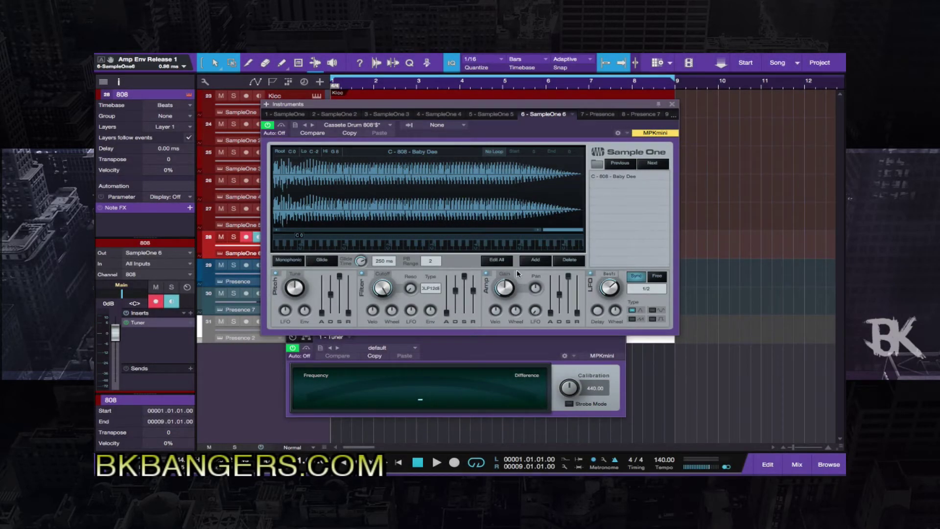
Enable Edit All and Monophonic for the 808 sampler, raise the amp release to its maximum, and close the Sample One and Tuner windows.
left_click(497, 260)
left_click_drag(578, 315, 578, 277)
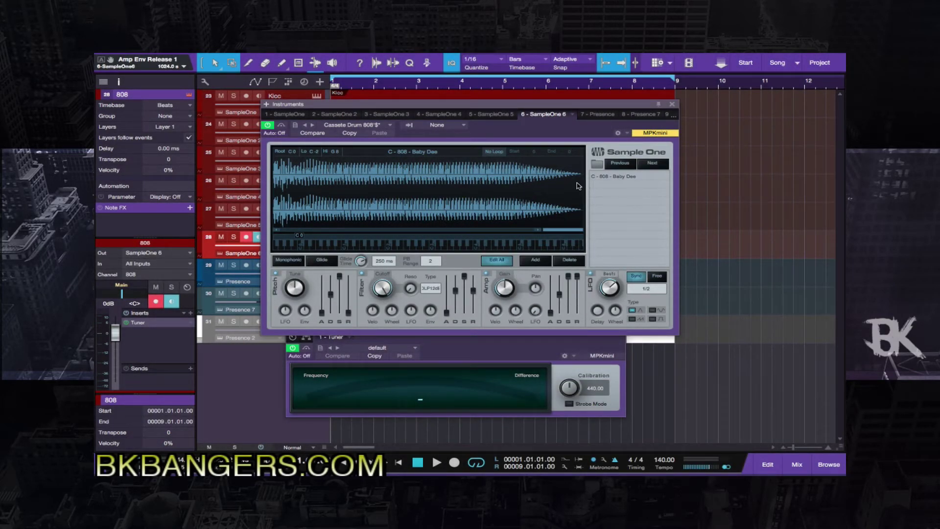
left_click(292, 263)
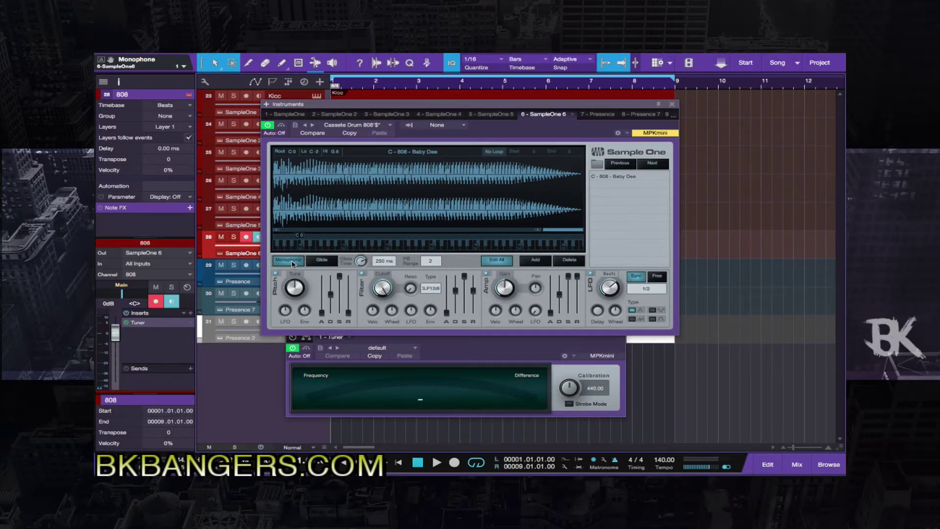
left_click(672, 106)
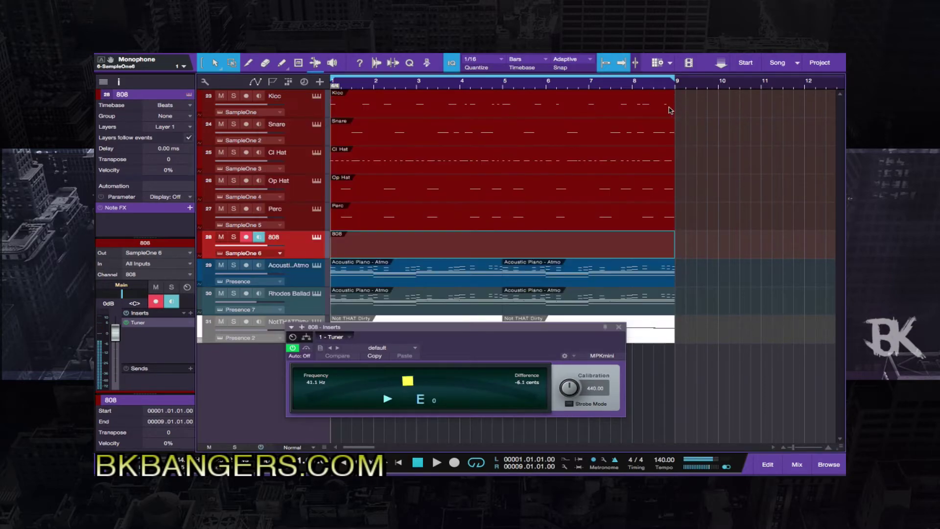
left_click(619, 327)
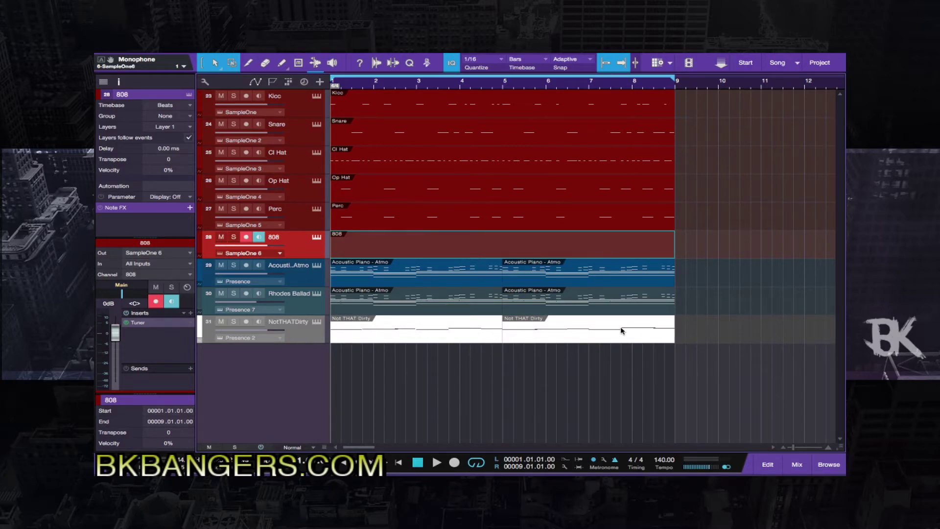
Open the 808 part in the note editor and play the loop to rehearse the bass line.
key("F2")
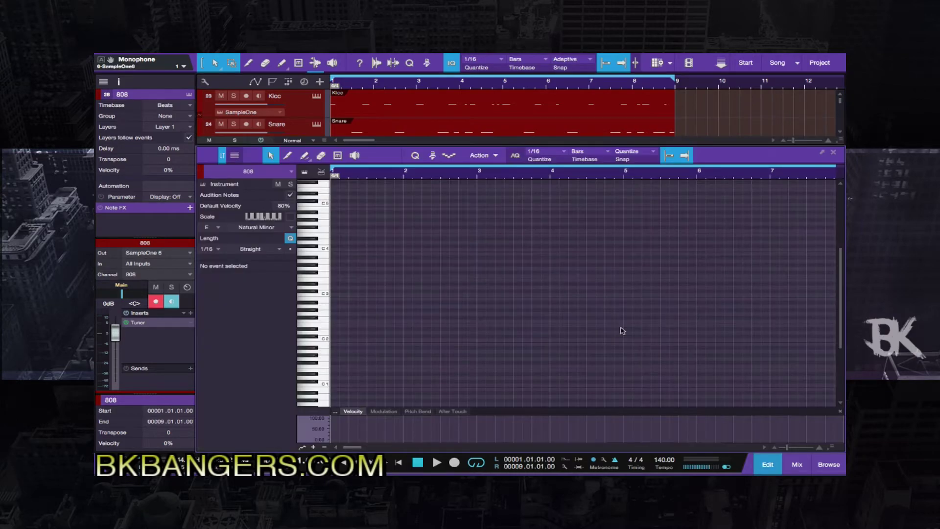
key("space")
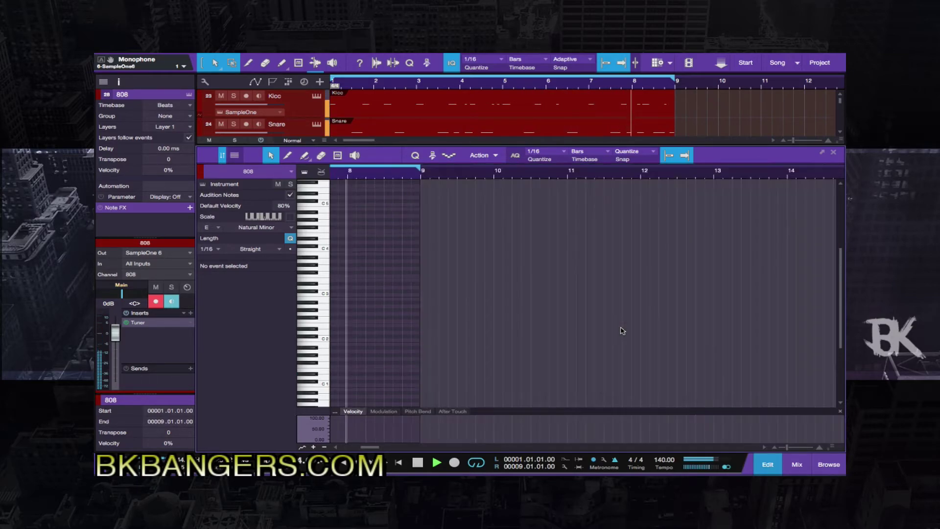
key("space")
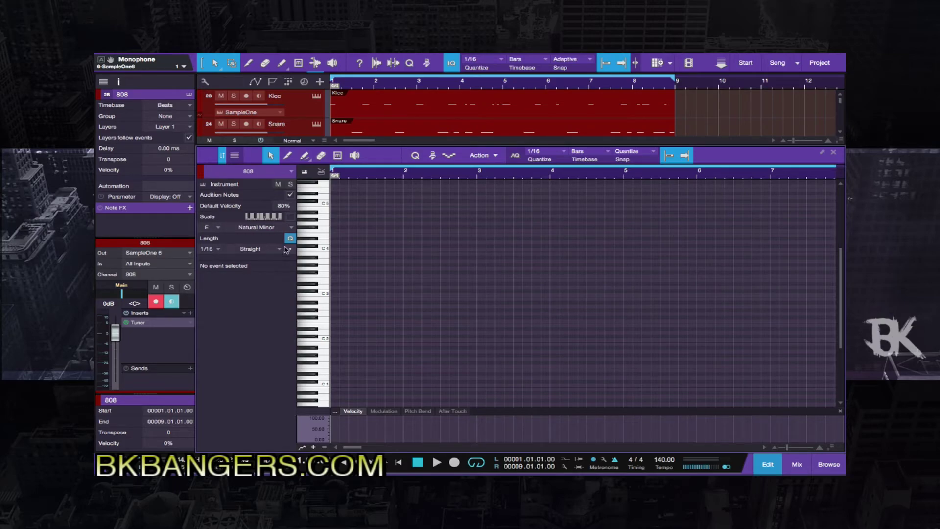
Set the amp envelope release in the 808's Sample One to 1.4 s, check it against the loop and close the instrument.
left_click(203, 185)
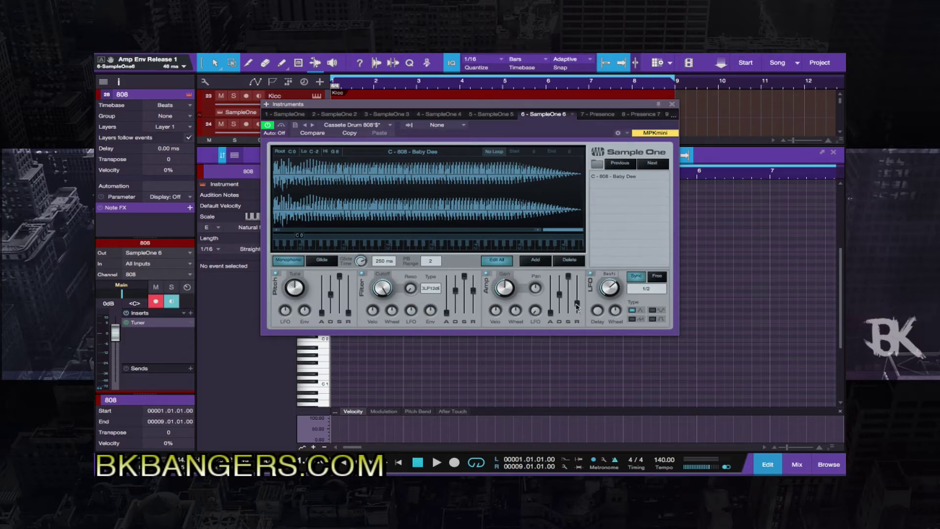
left_click_drag(576, 302, 576, 301)
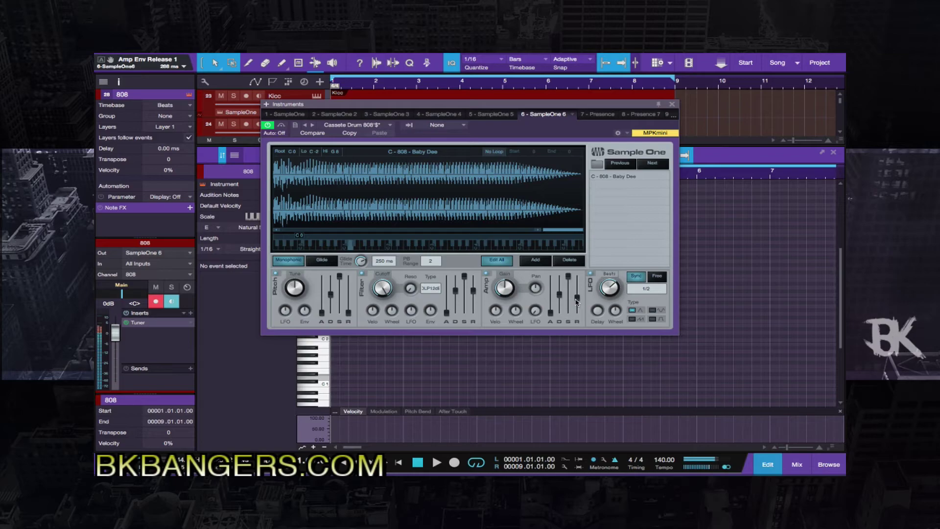
left_click_drag(576, 302, 577, 294)
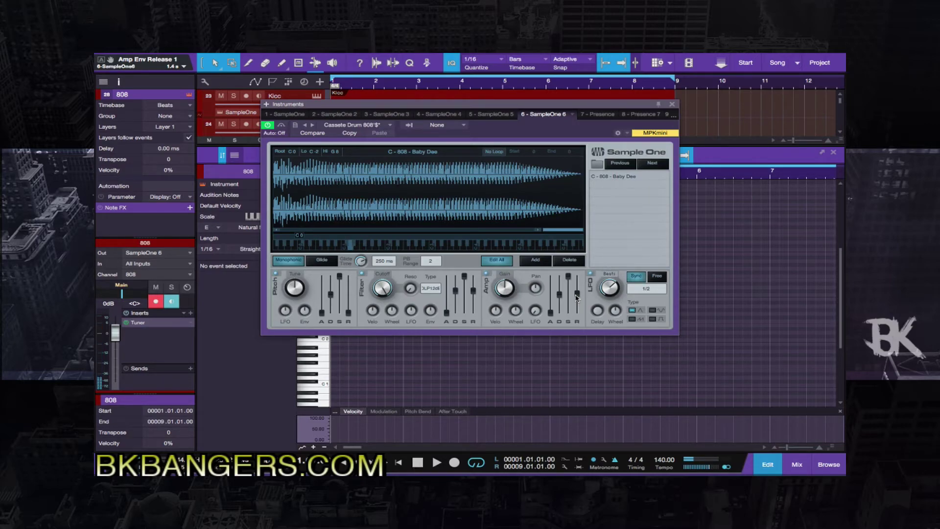
key("space")
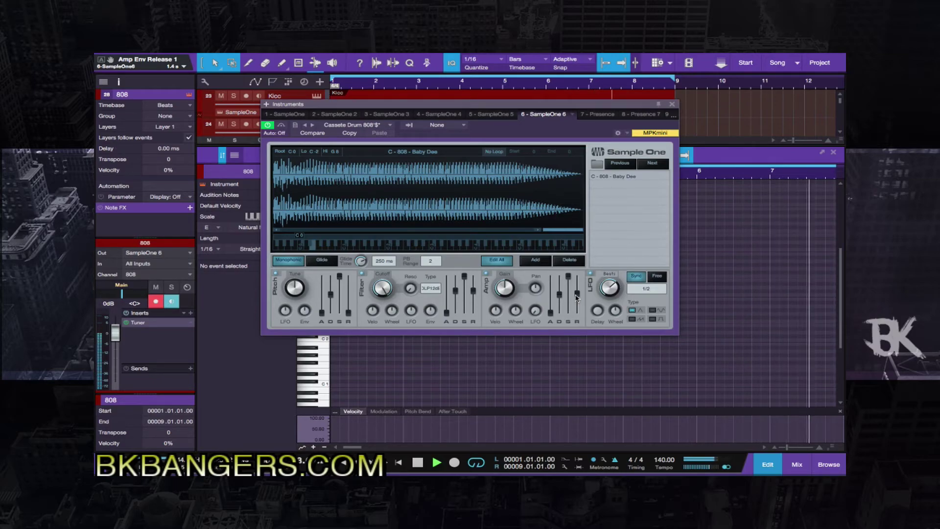
key("space")
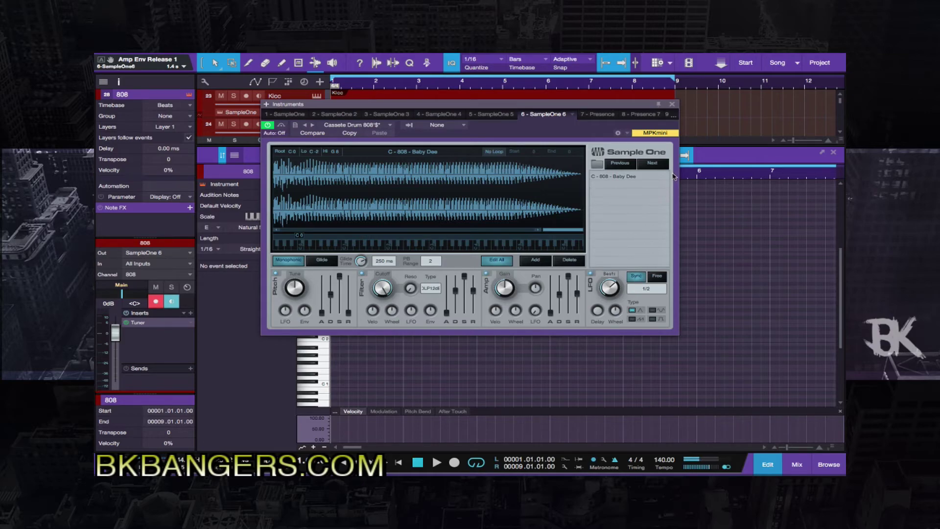
left_click(673, 105)
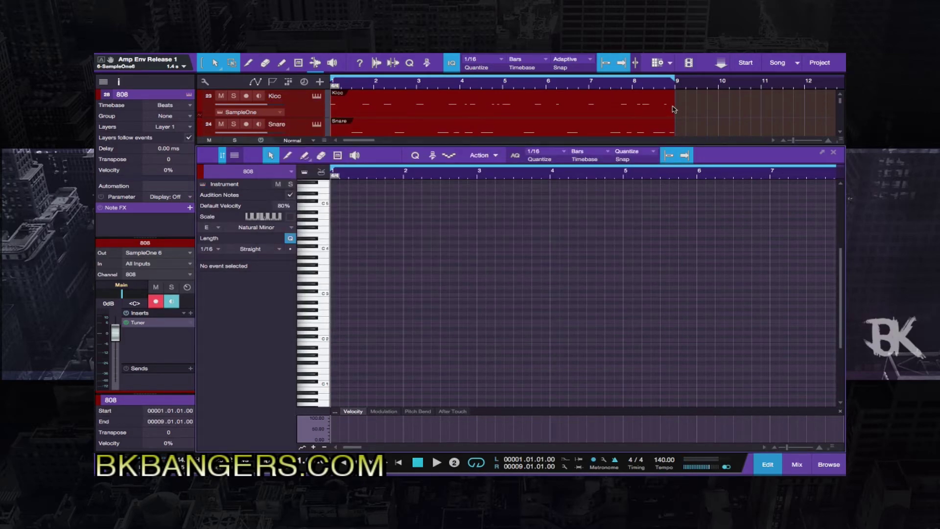
key("KP_Multiply")
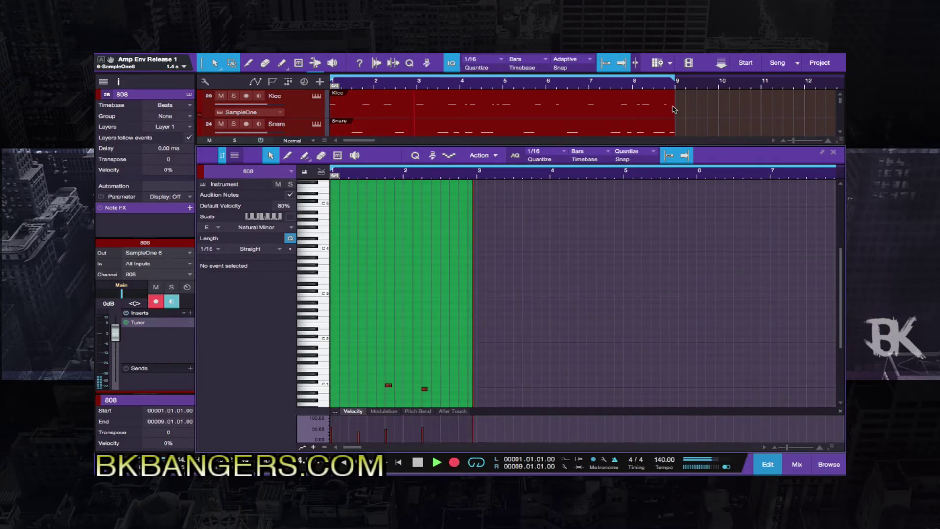
key("space")
key("ctrl+z")
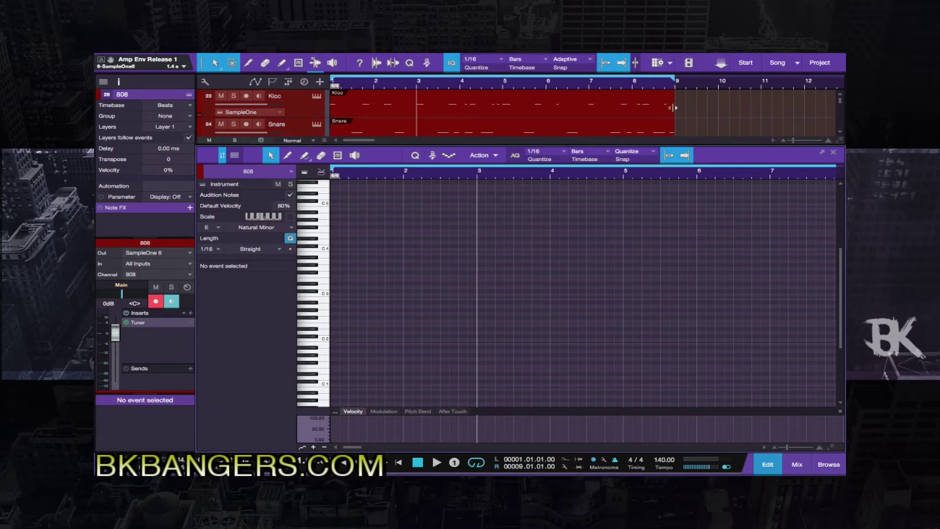
Record an 808 bass line across the eight-bar loop and start playing it back to check it.
key("KP_Multiply")
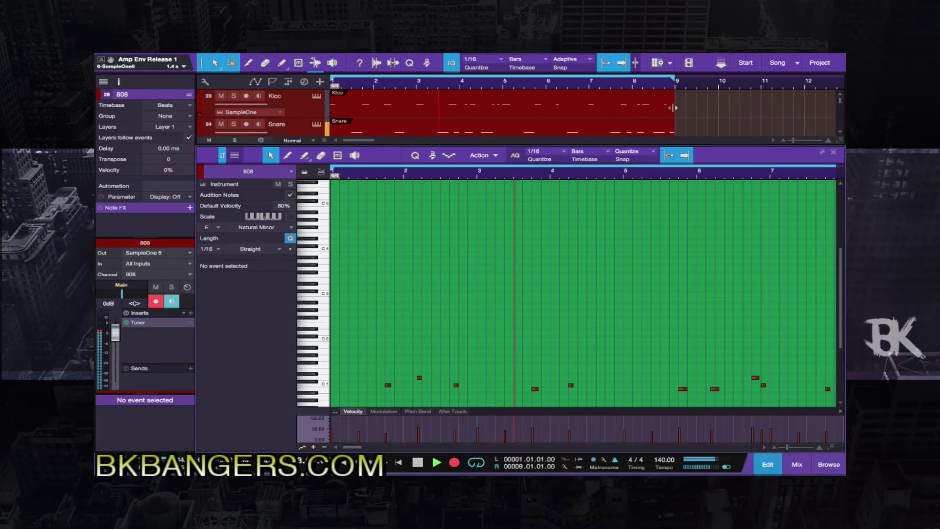
key("space")
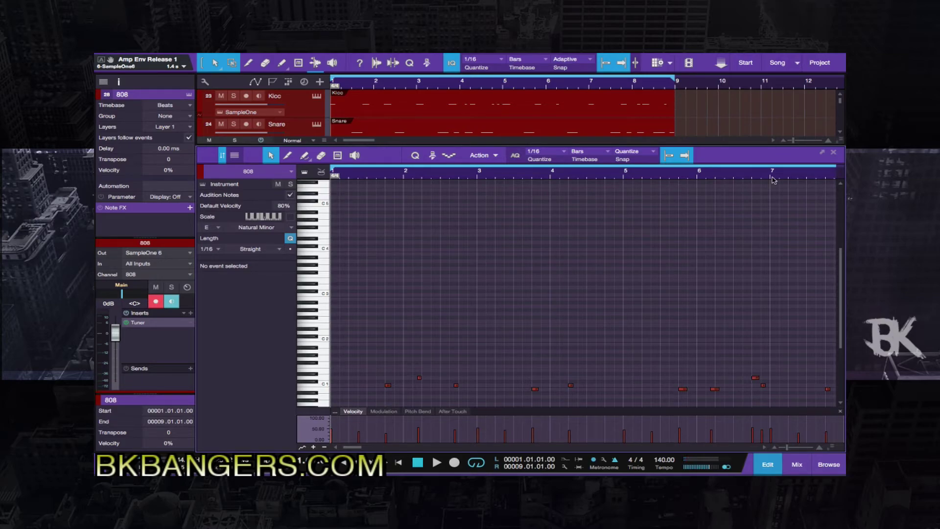
key("space")
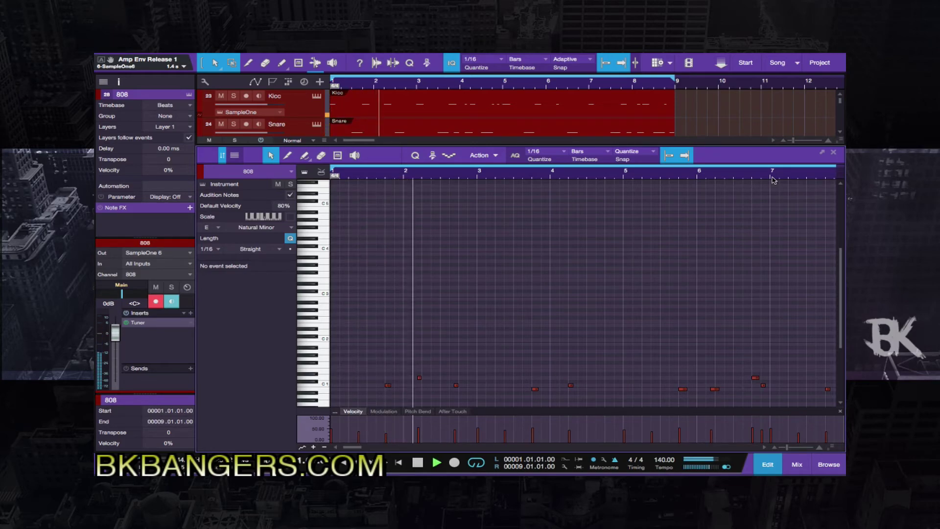
key("space")
Move the D1 note in bar 2 onto the grid at 2.02.01 and play the loop again.
scroll(577, 317, "down", 2)
scroll(575, 319, "down", 4)
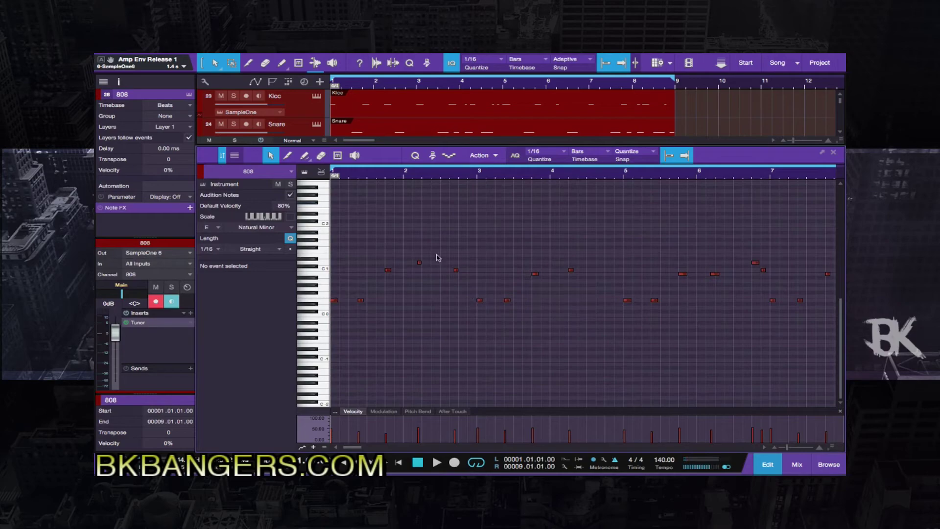
left_click_drag(430, 252, 414, 278)
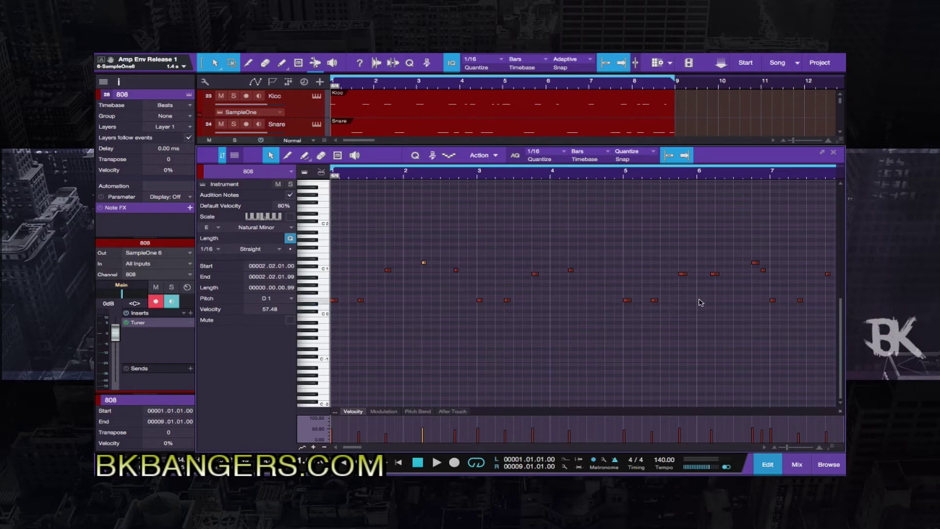
key("space")
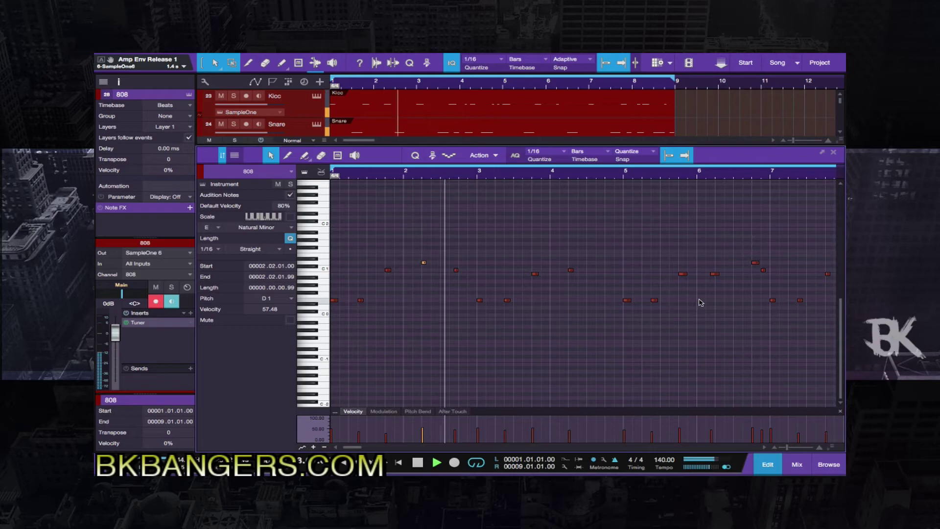
Align the C1 note in bar 2 to 2.04.01, the B0 note in bar 6 to the grid, and the D#0 note in bar 8 to 8.04.01.
left_click(461, 260)
left_click(480, 300)
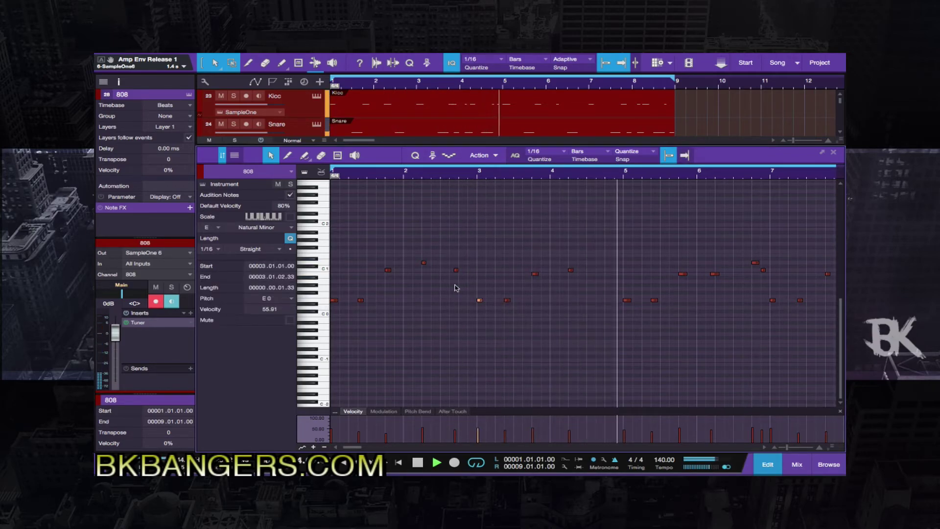
left_click_drag(471, 262, 450, 275)
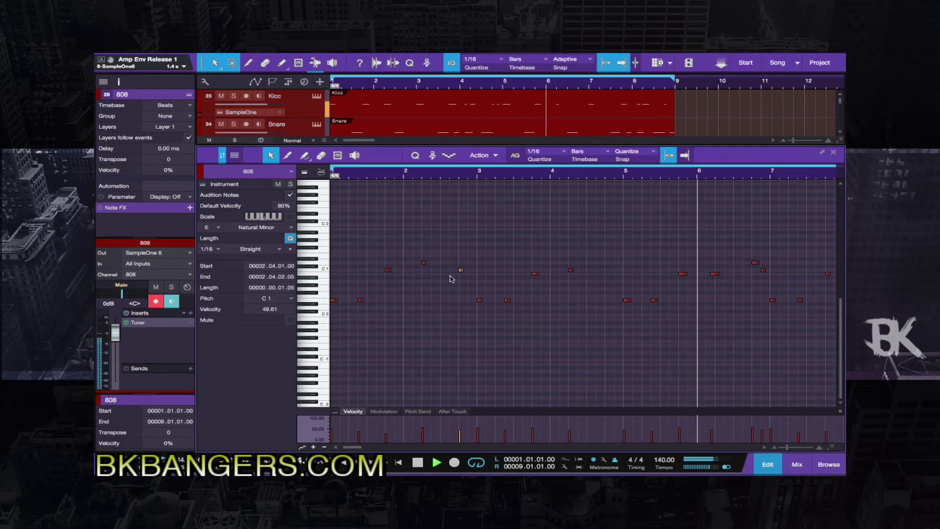
left_click_drag(721, 267, 711, 275)
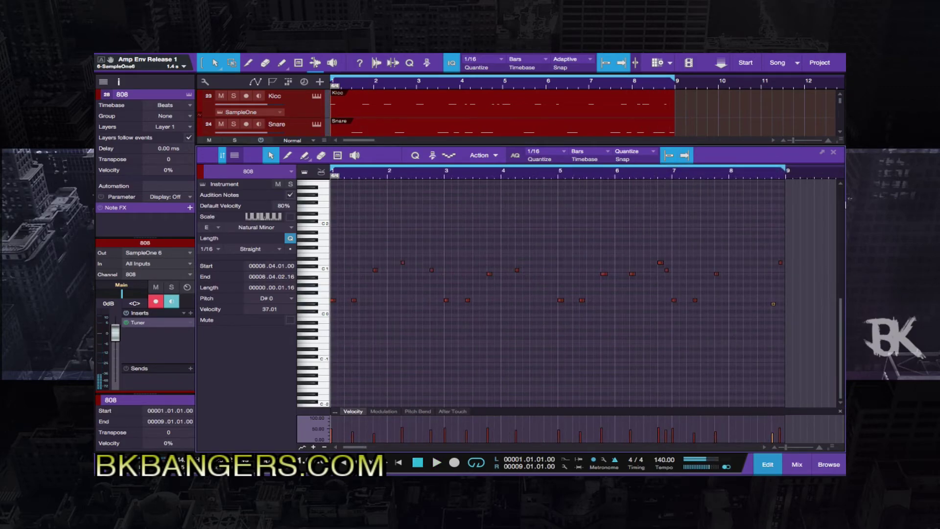
Close the note editor, save the song and open the browser.
left_click(834, 153)
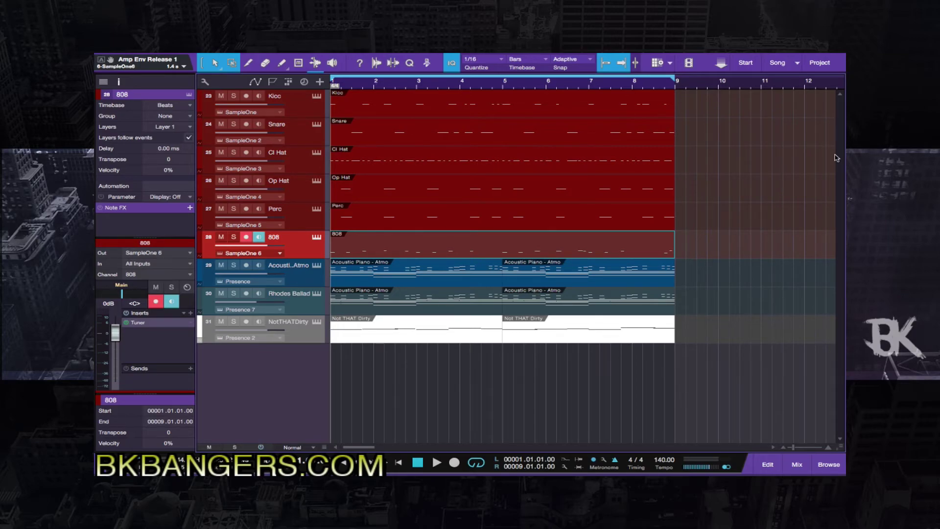
key("ctrl+s")
left_click(830, 463)
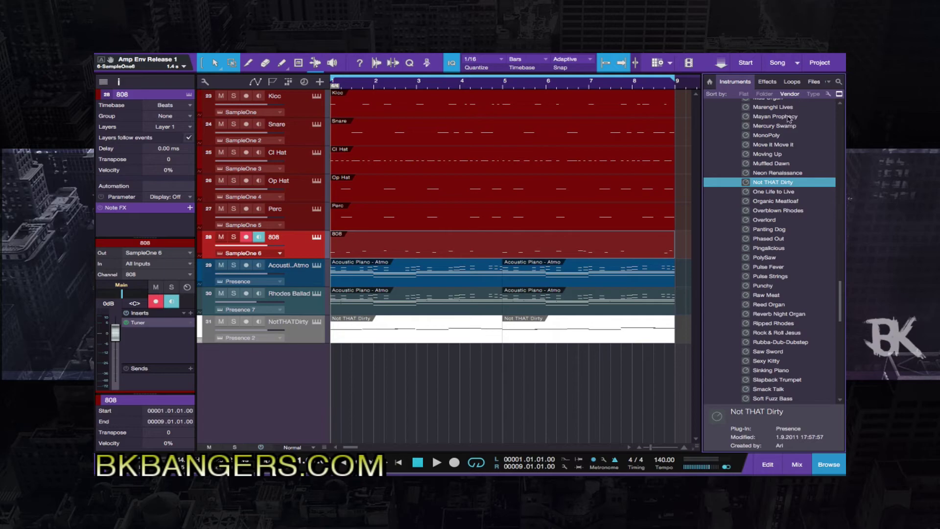
Collapse the Vintage Keys folder among the Presence instrument presets and return to the Impact instrument.
scroll(791, 110, "up", 20)
scroll(777, 193, "up", 10)
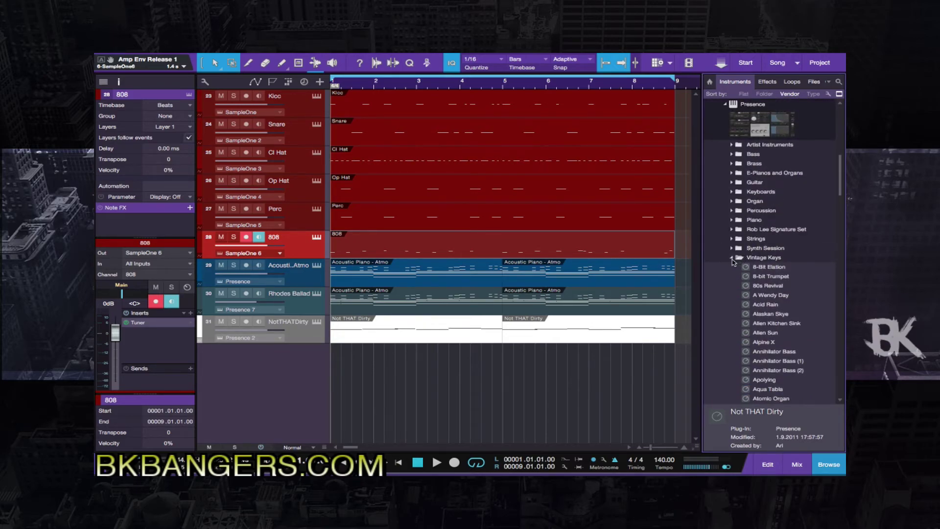
left_click(732, 258)
scroll(738, 233, "up", 5)
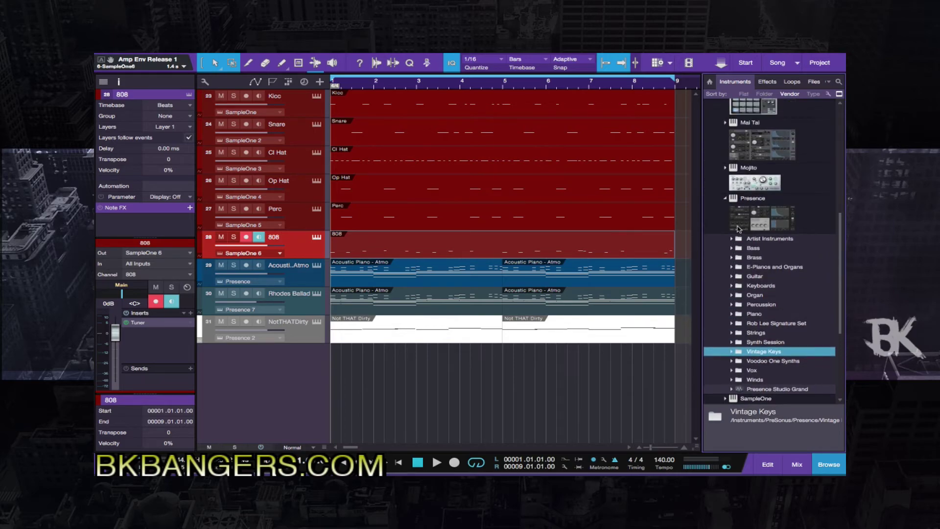
scroll(738, 228, "up", 5)
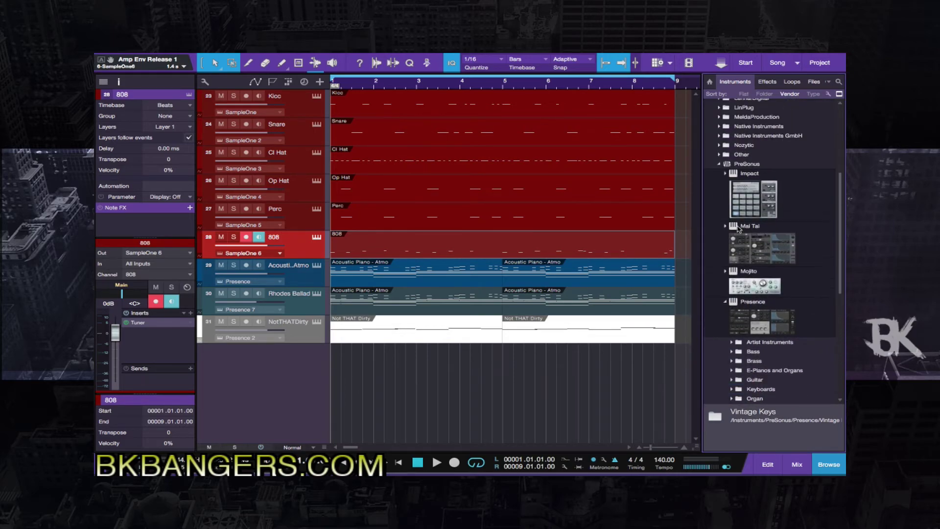
Look through the Impact drum kit presets, check the MVP folder and collapse the Impact list.
left_click(725, 175)
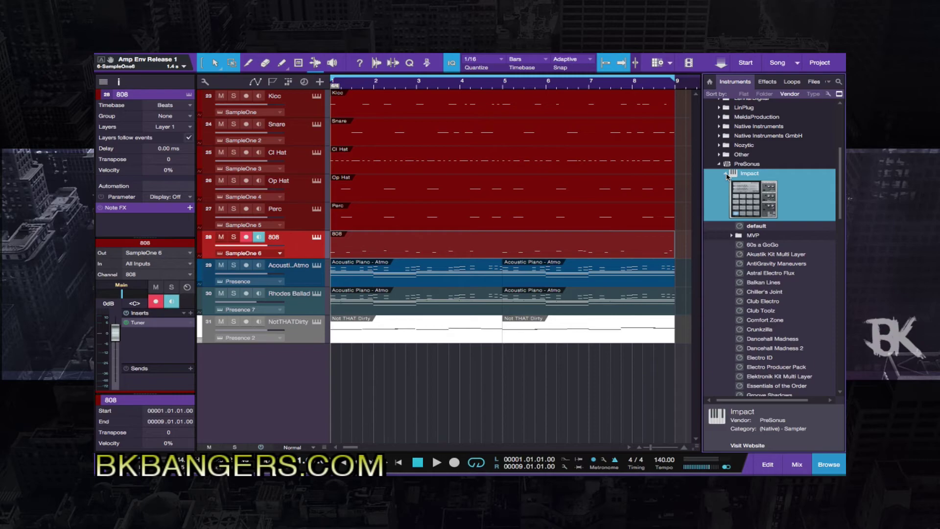
scroll(730, 290, "down", 3)
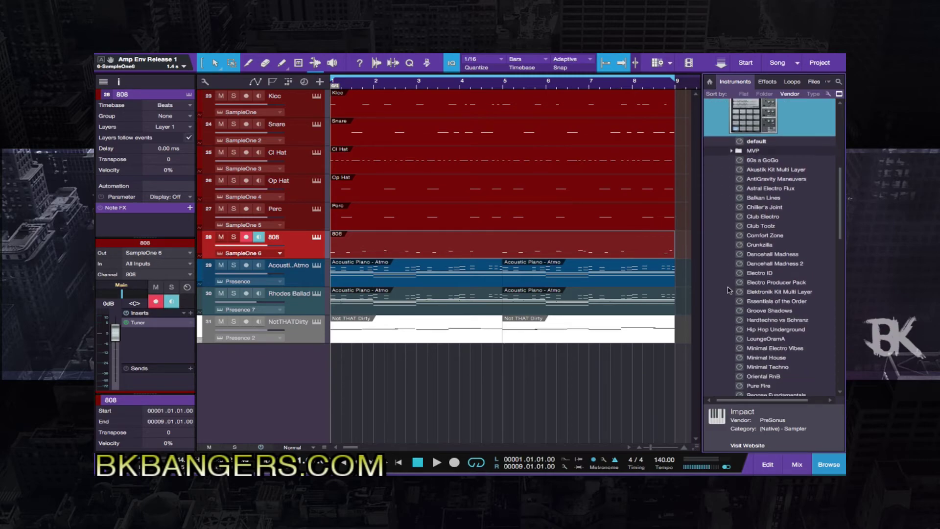
scroll(730, 289, "down", 6)
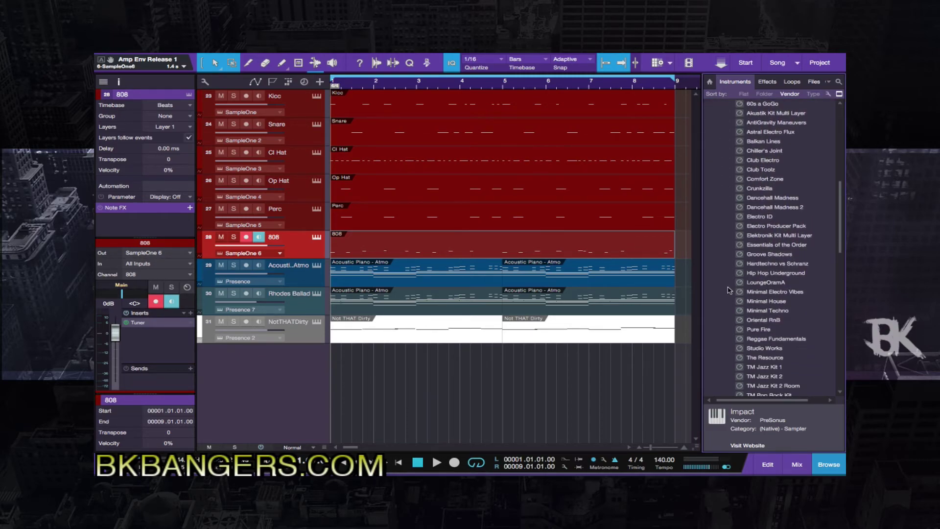
scroll(729, 290, "down", 5)
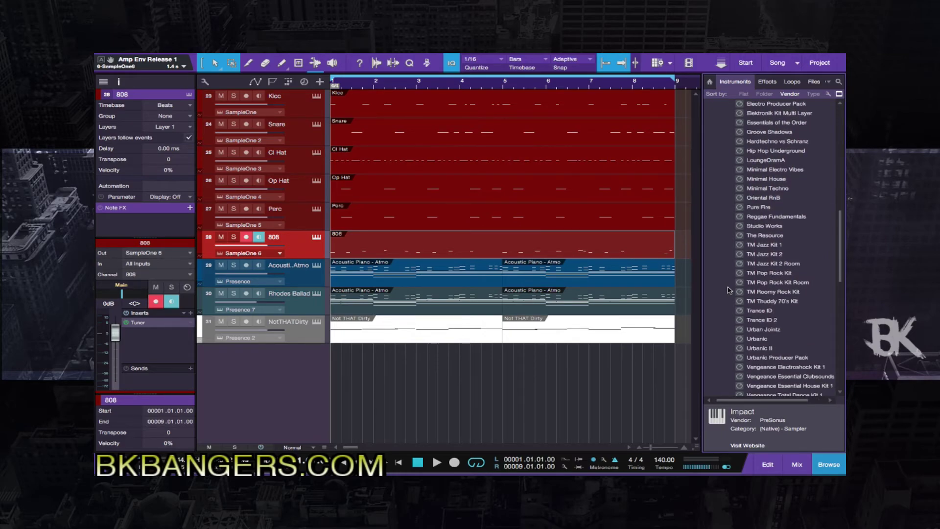
scroll(729, 289, "up", 9)
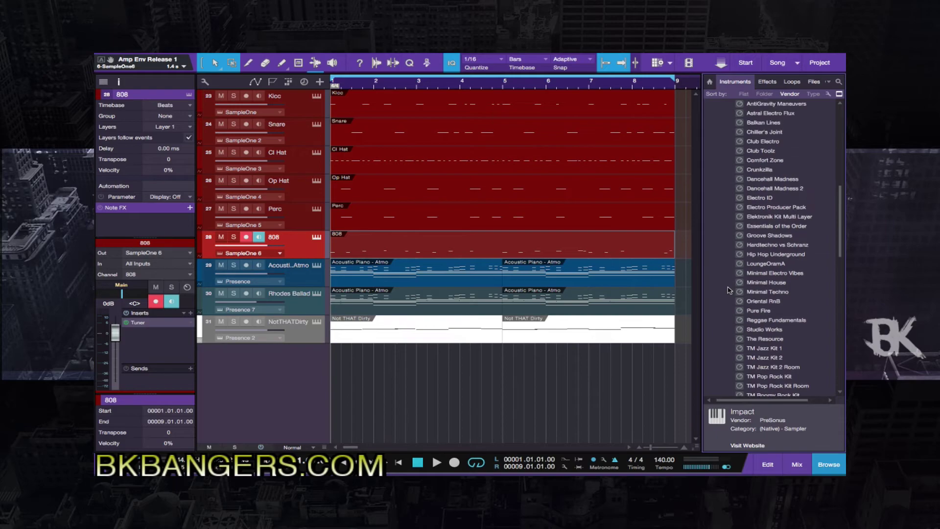
scroll(729, 290, "up", 5)
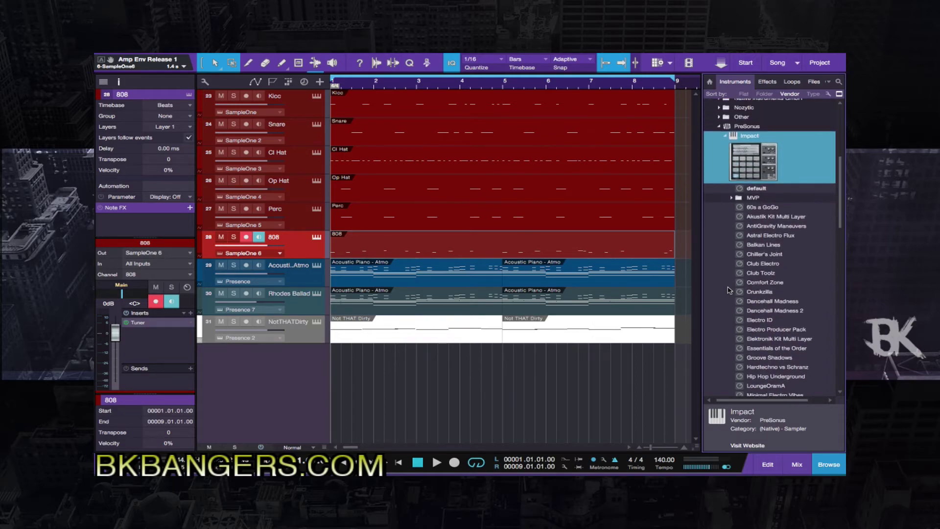
left_click(731, 198)
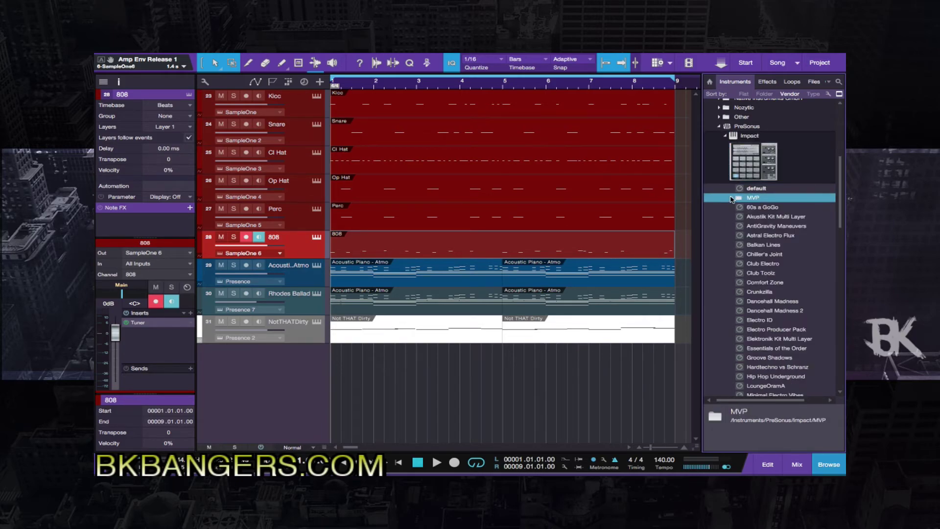
left_click(725, 136)
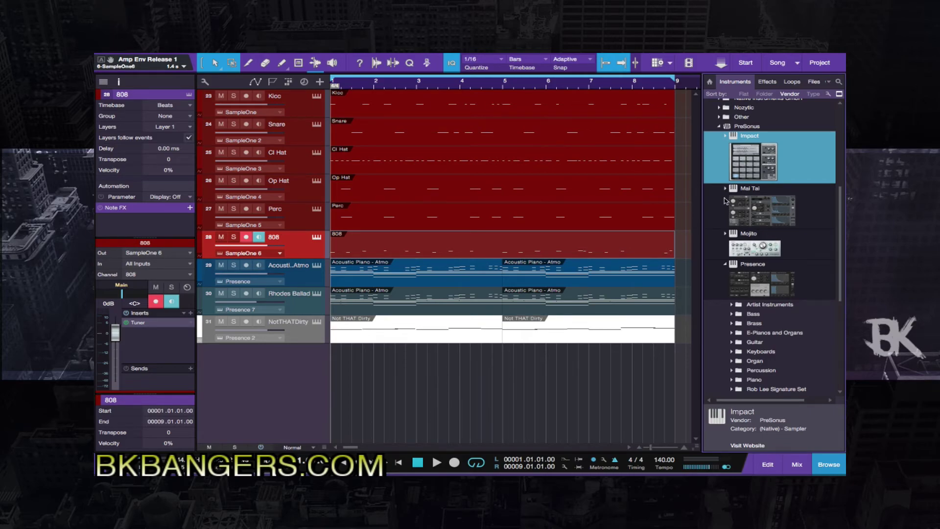
Collapse the Presence list and look through the SampleOne presets for drum and 808 kits.
scroll(726, 201, "down", 1)
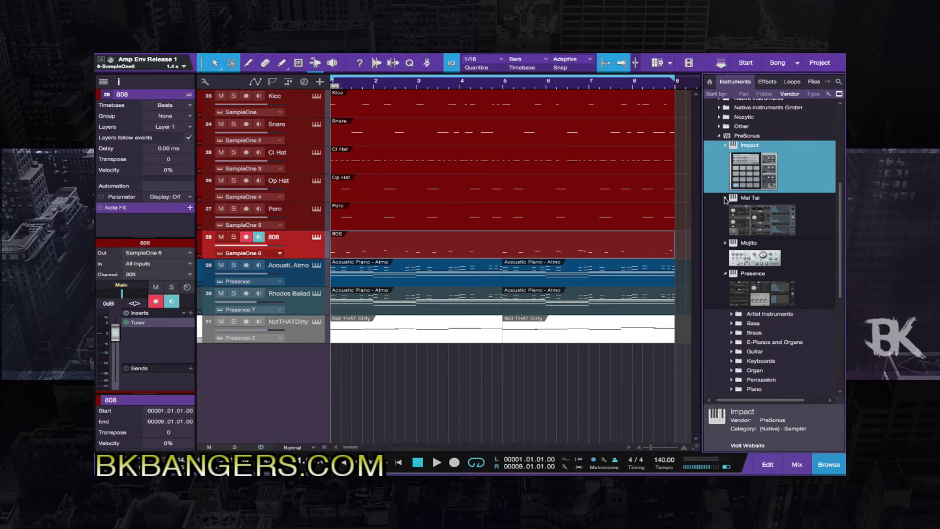
scroll(723, 258, "down", 4)
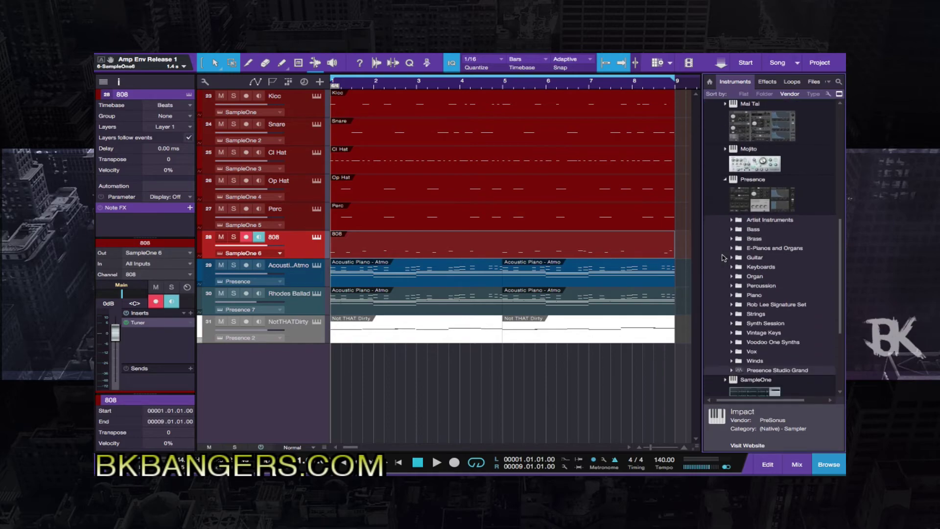
left_click(726, 180)
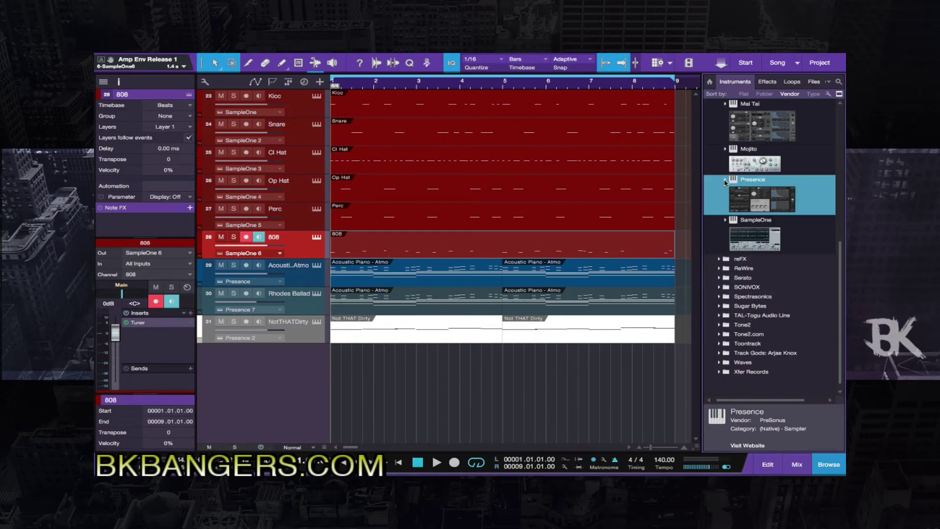
left_click(725, 220)
scroll(725, 265, "down", 10)
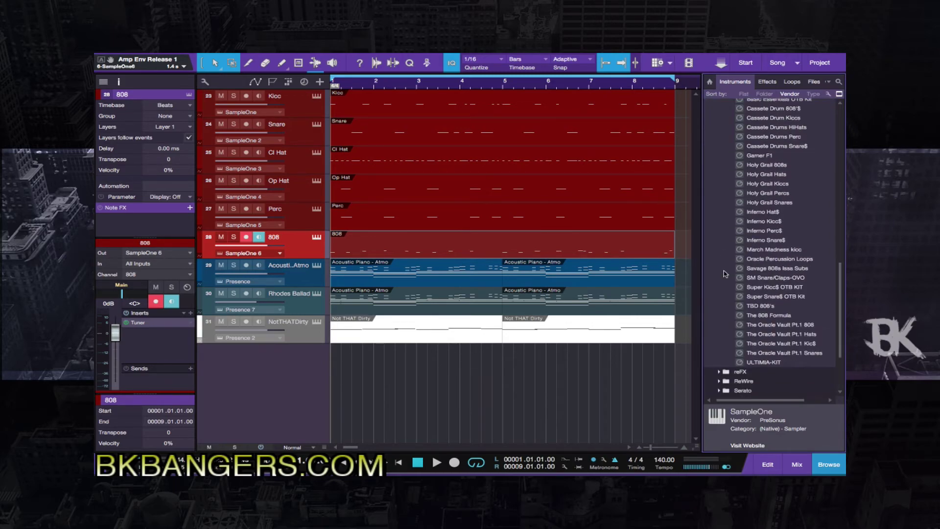
scroll(725, 274, "up", 9)
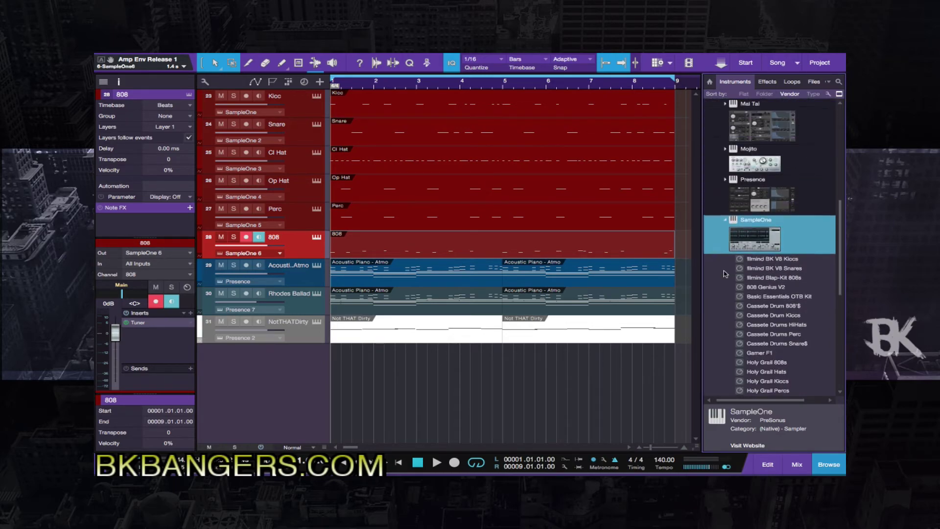
left_click(726, 230)
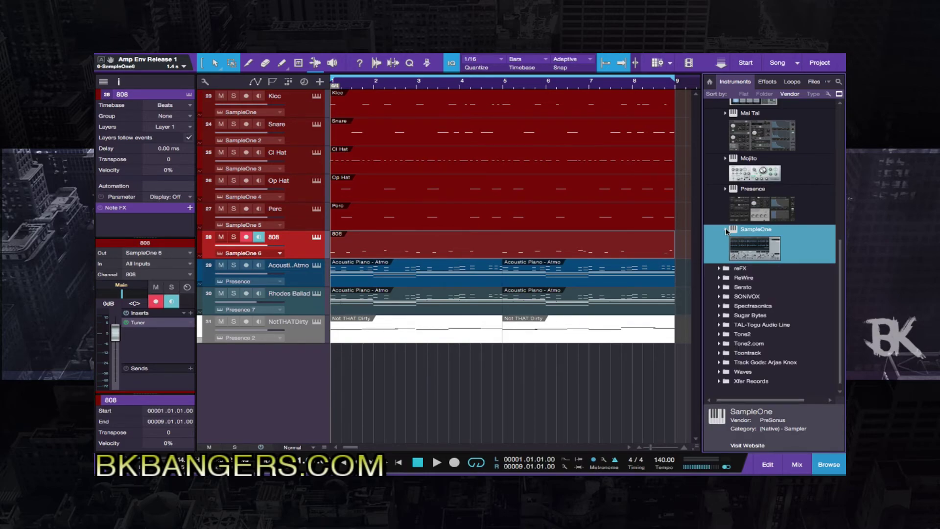
scroll(726, 230, "up", 5)
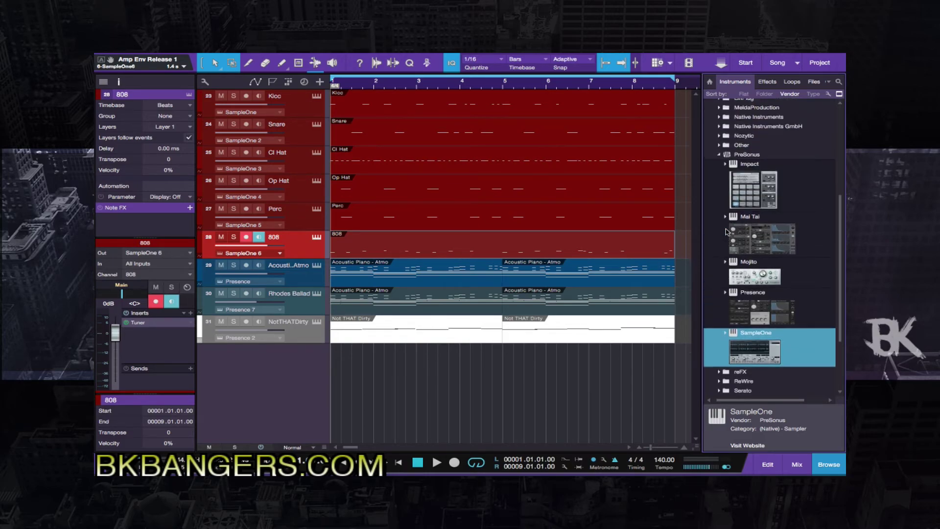
Go through the Impact kit presets once more and collapse the PreSonus instrument folder.
left_click(725, 165)
scroll(727, 268, "down", 6)
scroll(727, 268, "down", 6)
scroll(727, 268, "down", 1)
scroll(727, 268, "up", 8)
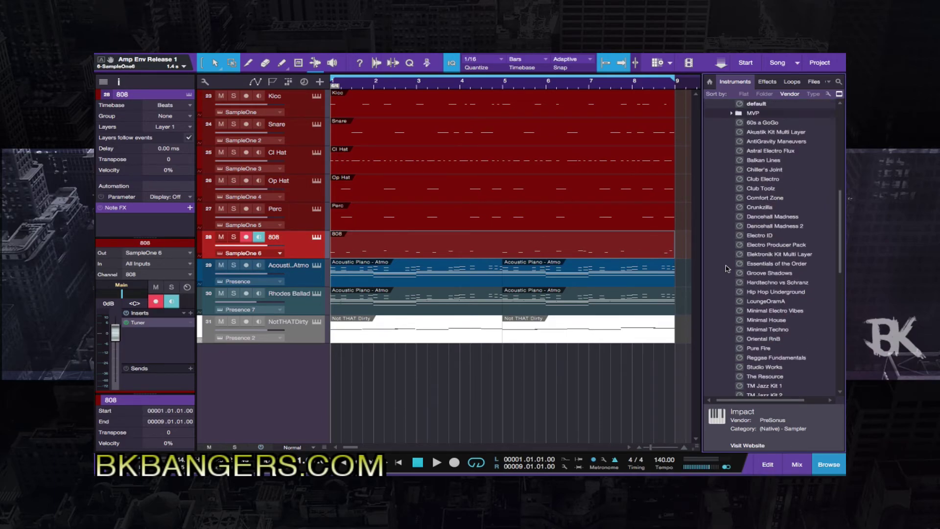
scroll(738, 164, "up", 4)
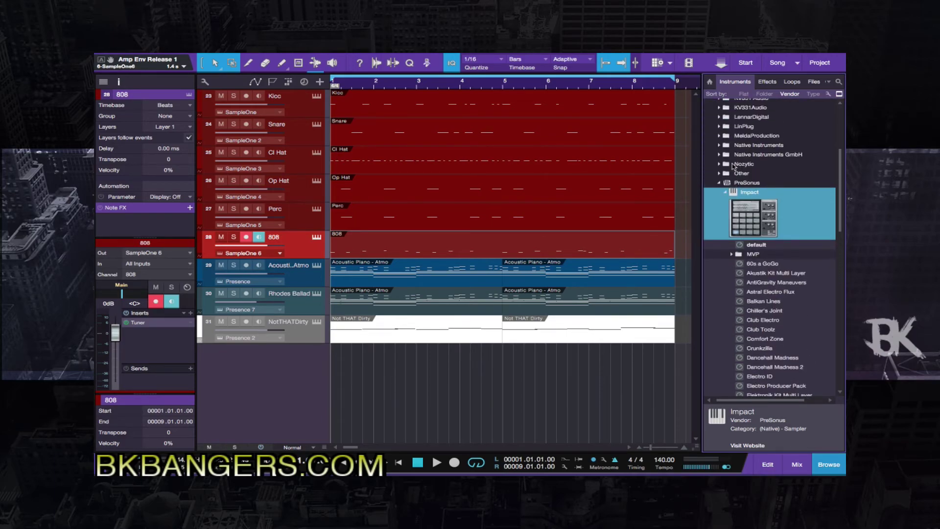
left_click(719, 183)
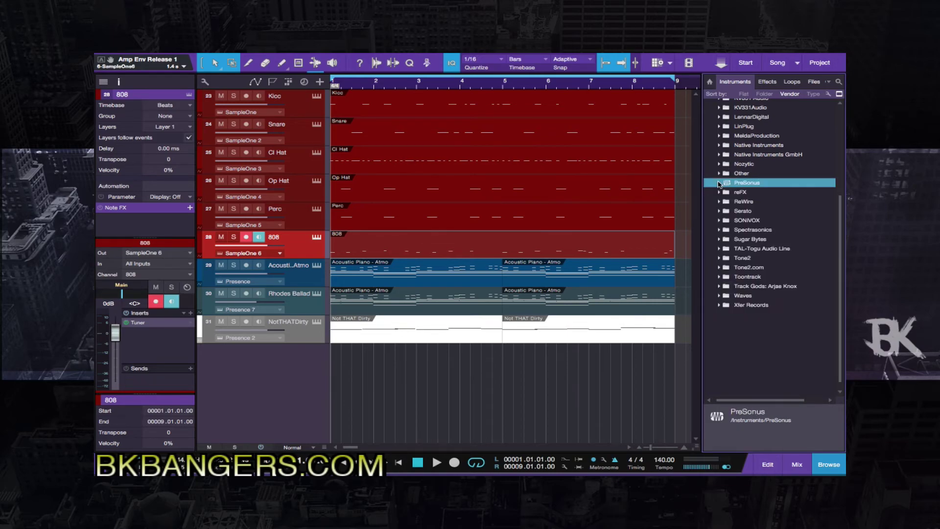
scroll(720, 183, "up", 5)
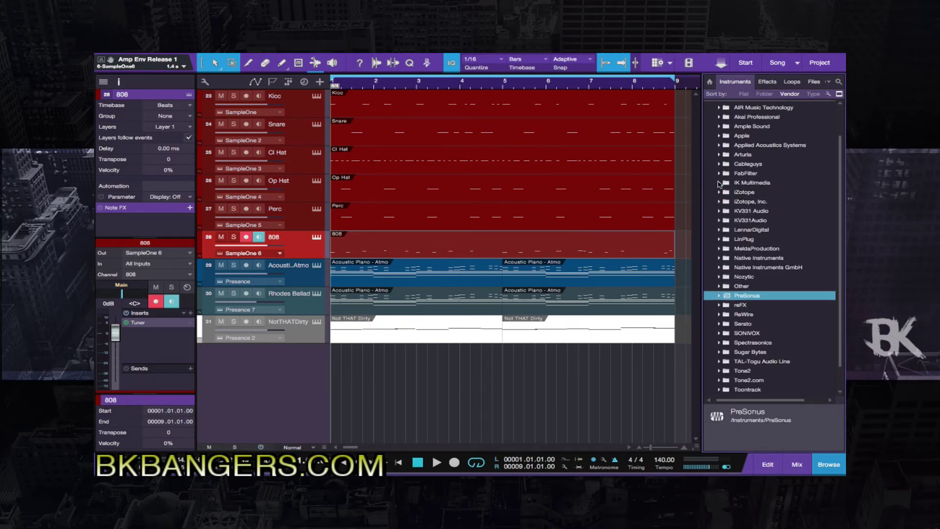
Browse the loop library to Drums, HipHop, check its Musical Files and Video Files folders, and open Audio Files.
left_click(792, 83)
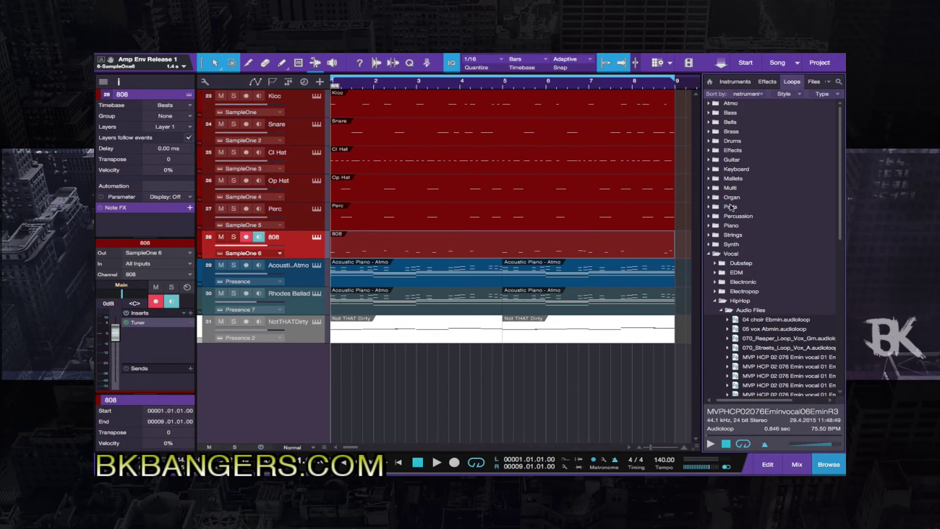
left_click(709, 142)
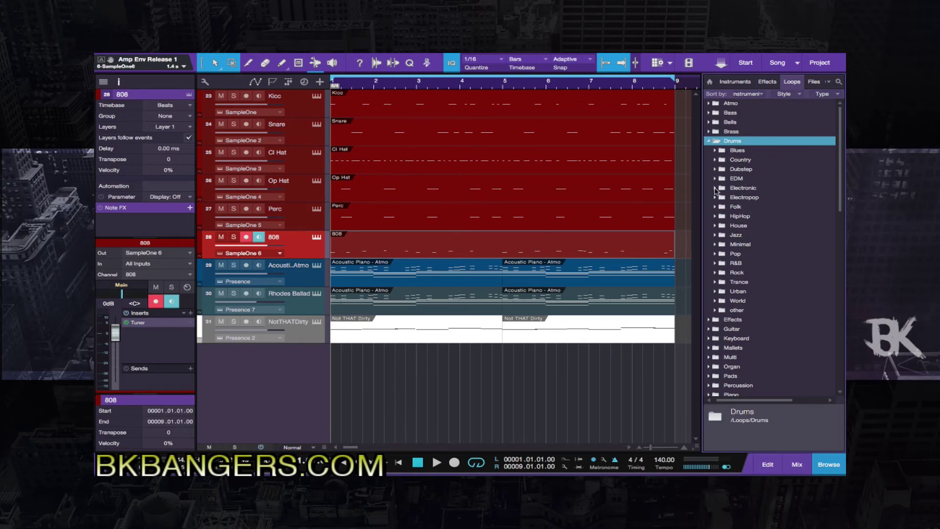
left_click(713, 217)
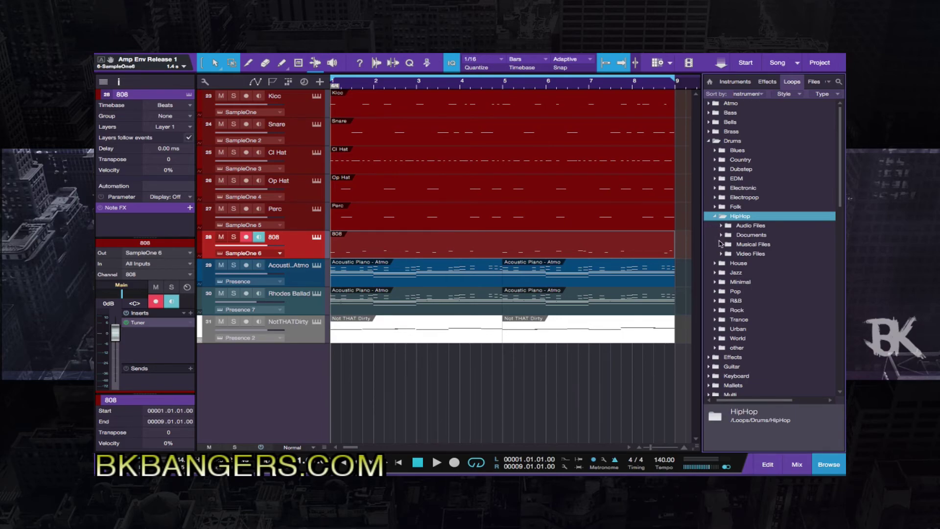
left_click(720, 244)
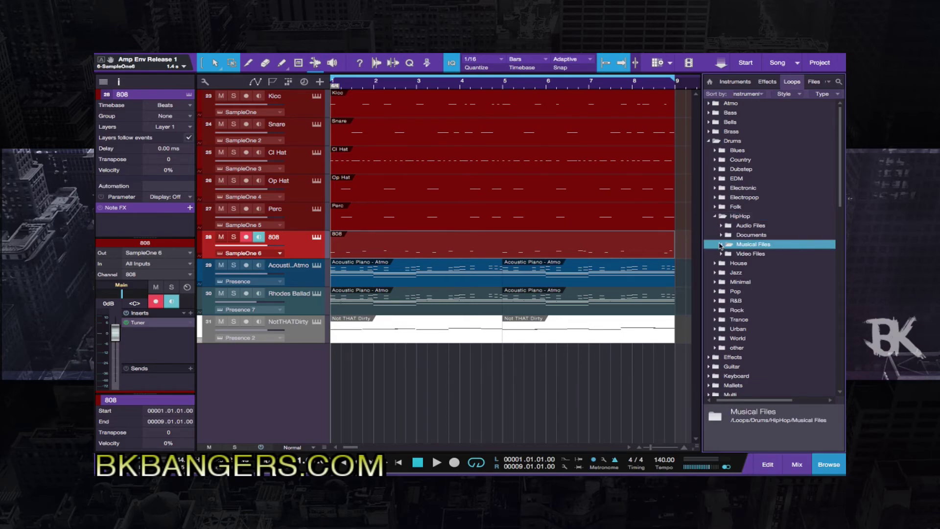
left_click(722, 255)
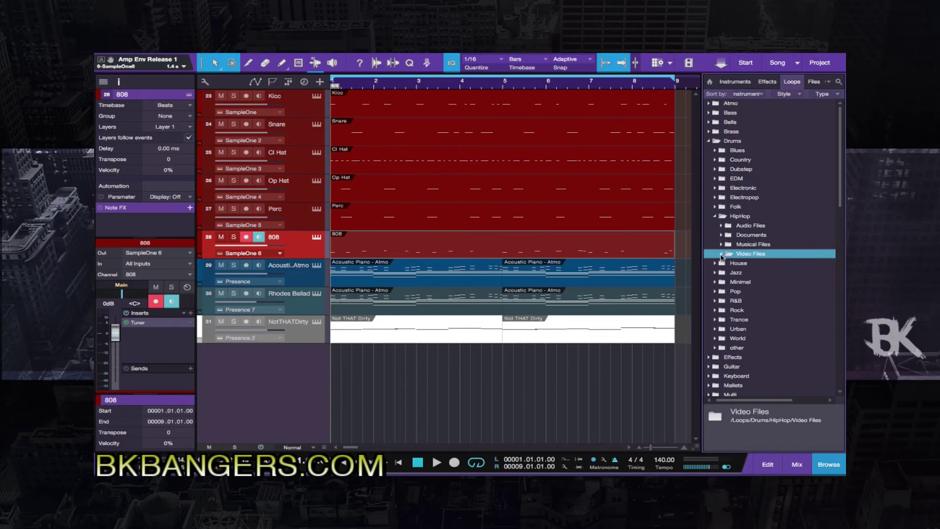
left_click(720, 226)
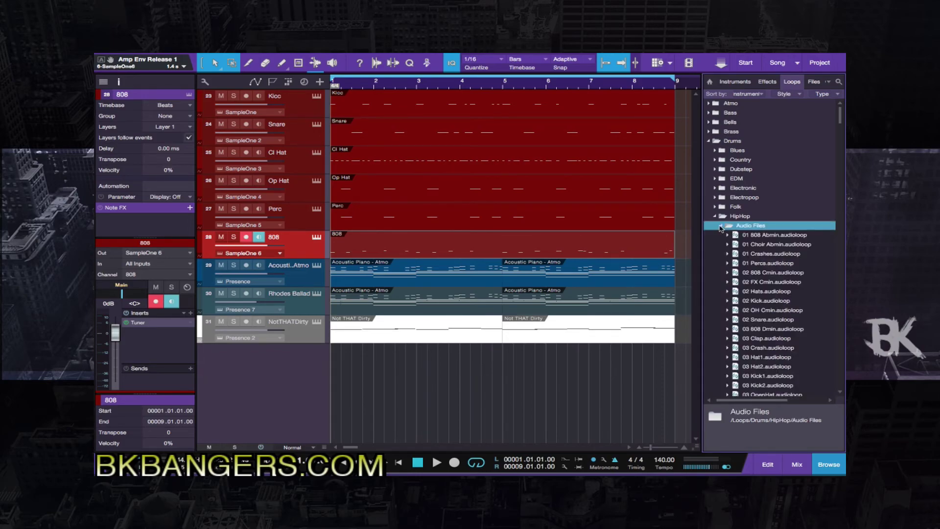
Examine the hip-hop drum loops and one-shot samples in the Audio Files folder.
scroll(734, 291, "down", 1)
scroll(734, 291, "down", 15)
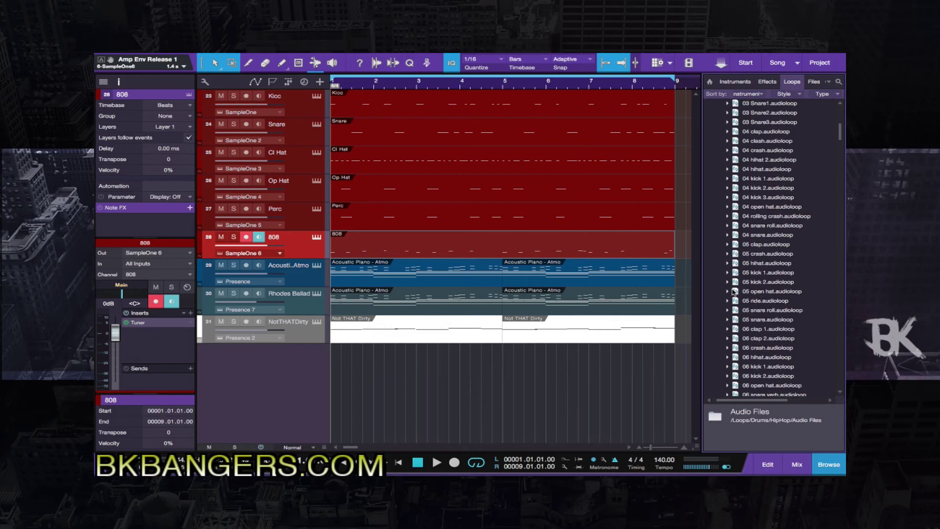
scroll(734, 292, "down", 15)
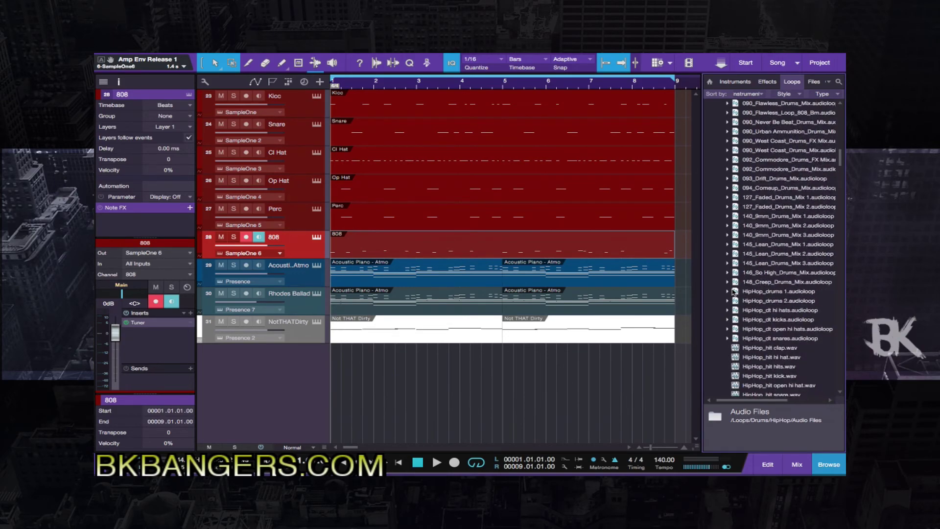
scroll(734, 292, "down", 15)
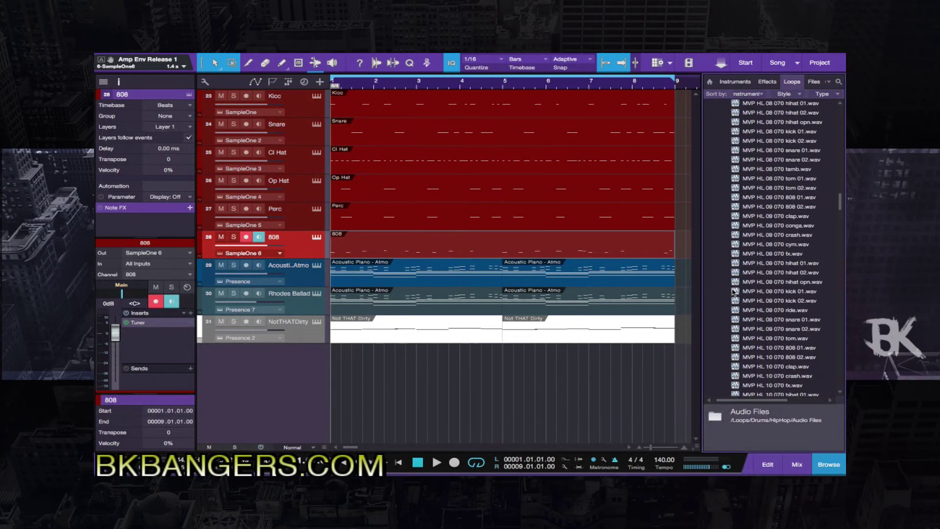
scroll(734, 292, "down", 15)
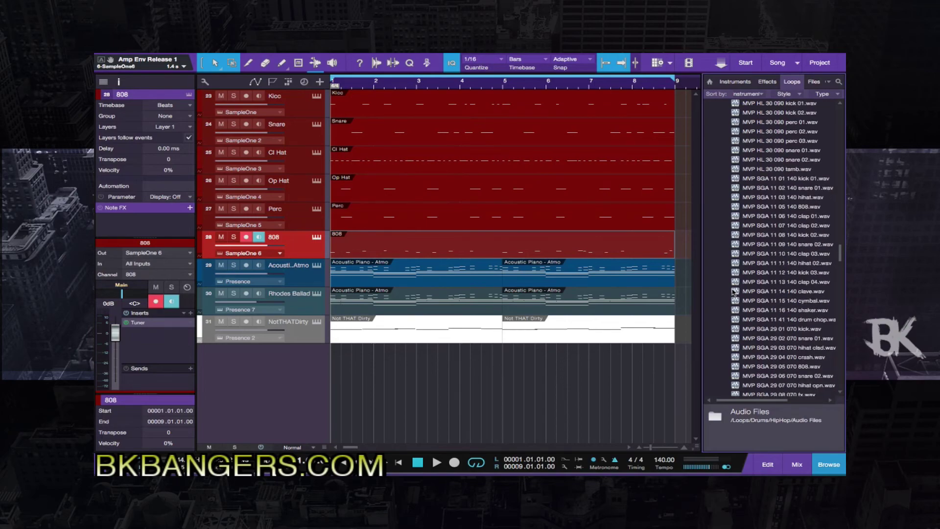
scroll(735, 291, "down", 15)
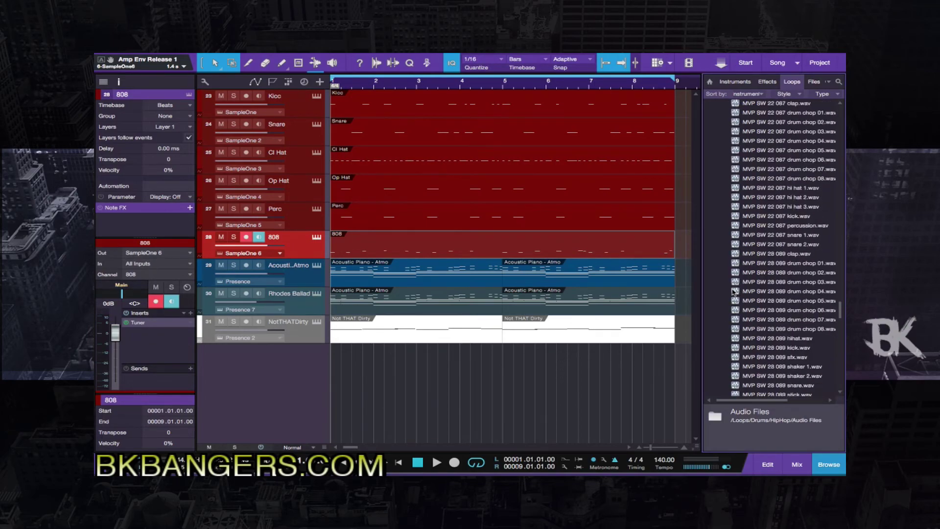
scroll(734, 292, "down", 5)
scroll(735, 291, "up", 15)
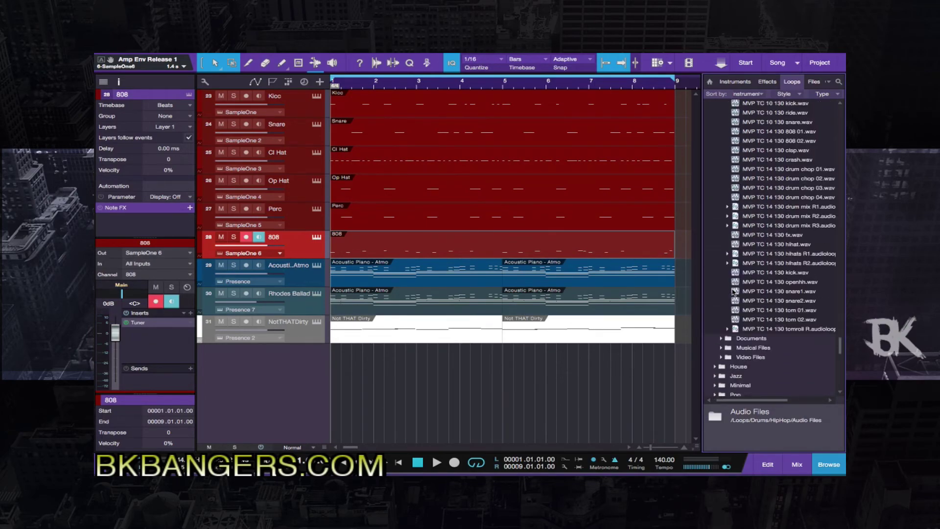
scroll(734, 292, "up", 10)
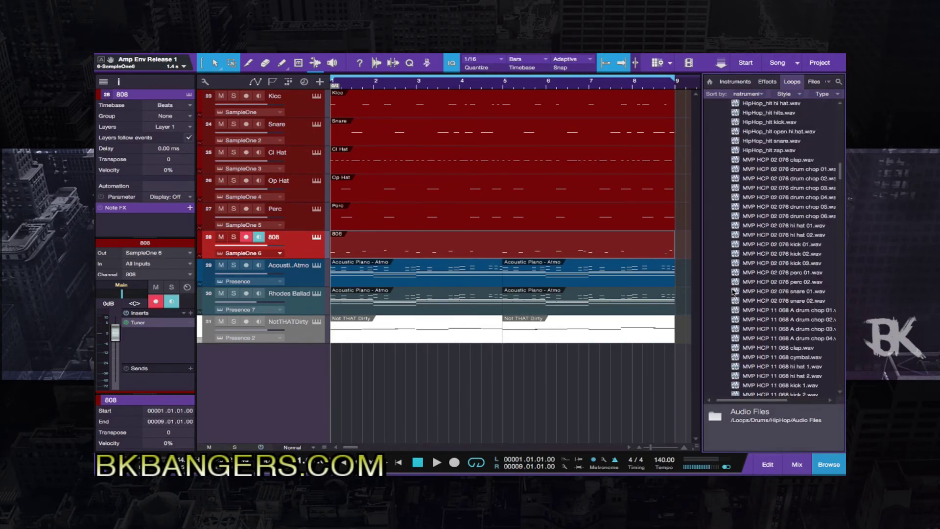
Collapse the Audio Files and HipHop folders under Drums in the loop library.
scroll(735, 291, "up", 20)
scroll(735, 291, "up", 2)
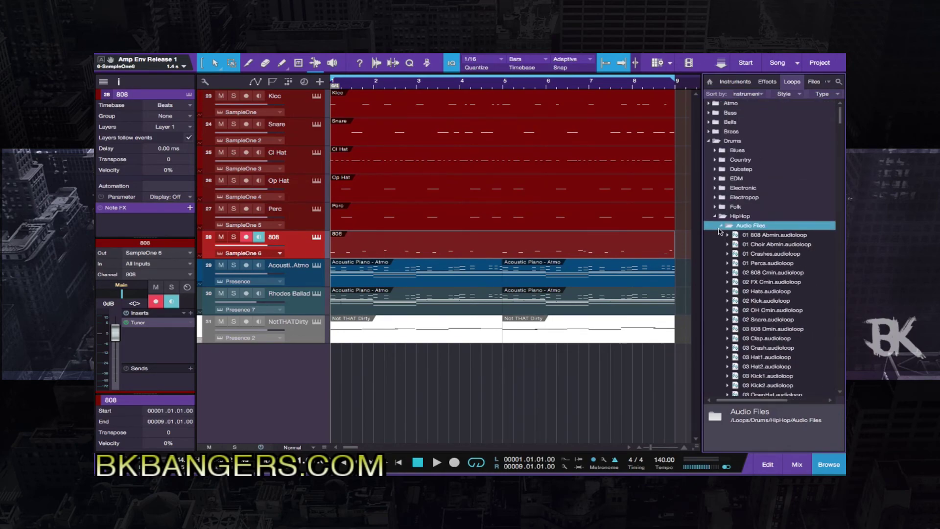
left_click(720, 226)
left_click(713, 216)
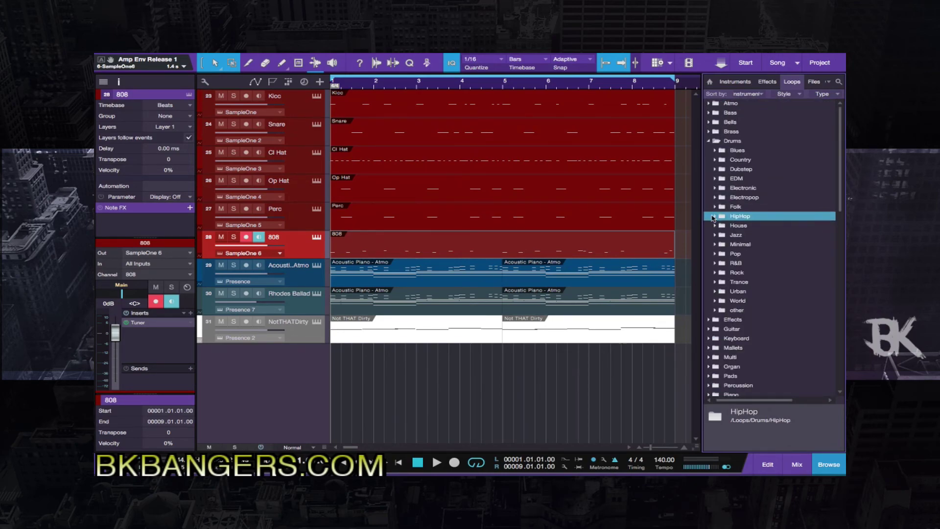
Look into the Blues drum loop folder, then collapse Drums and return to the instrument list.
double_click(739, 152)
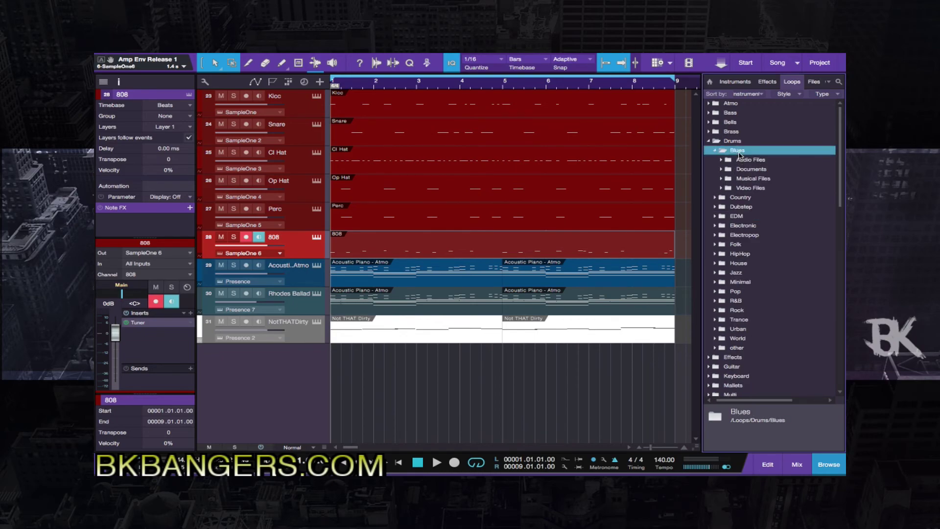
left_click(714, 150)
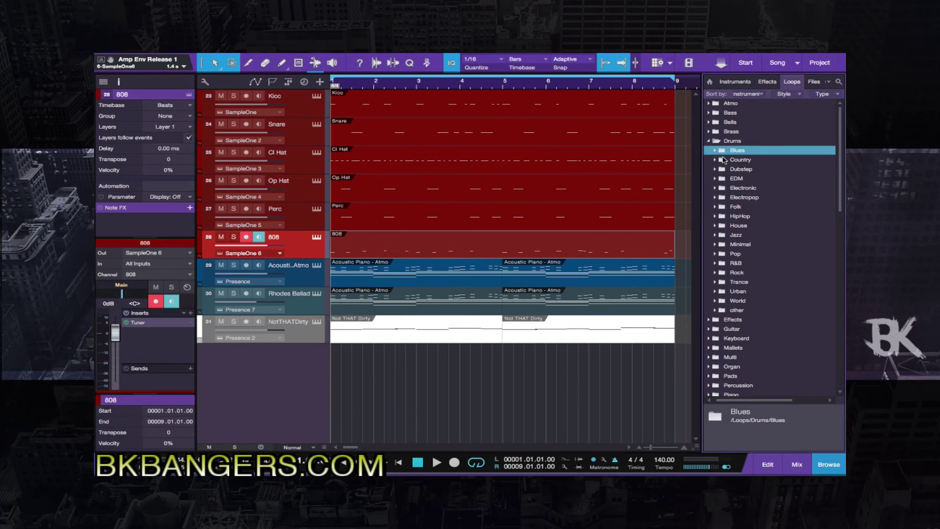
left_click(709, 142)
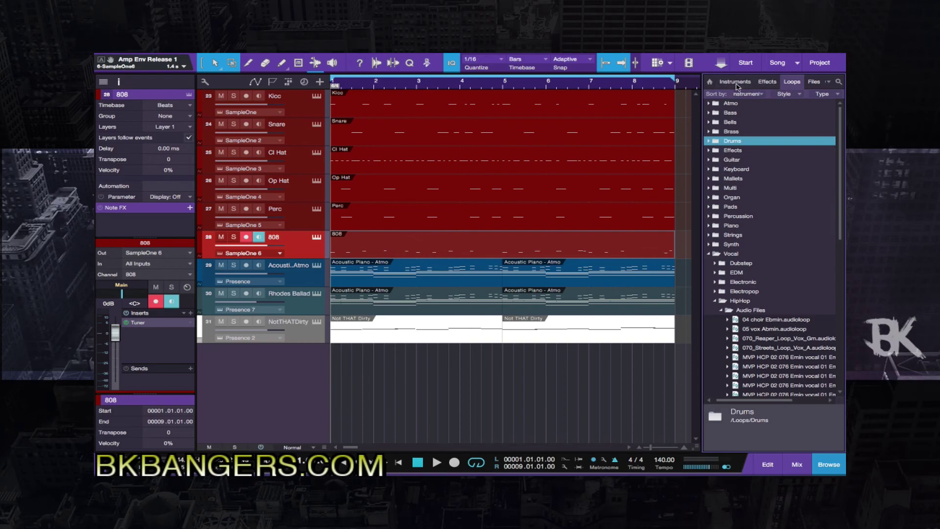
left_click(736, 83)
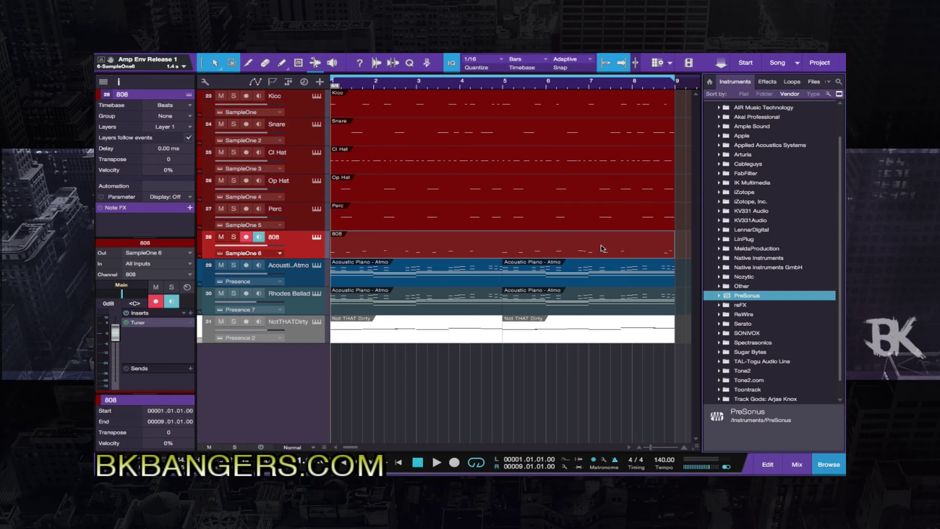
Play the eight-bar arrangement and hide the browser to widen the timeline.
key("space")
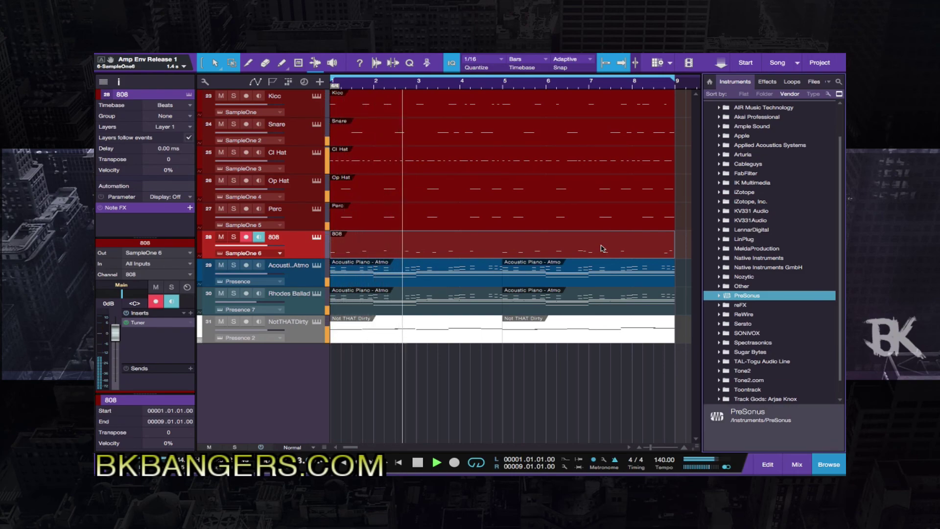
key("F5")
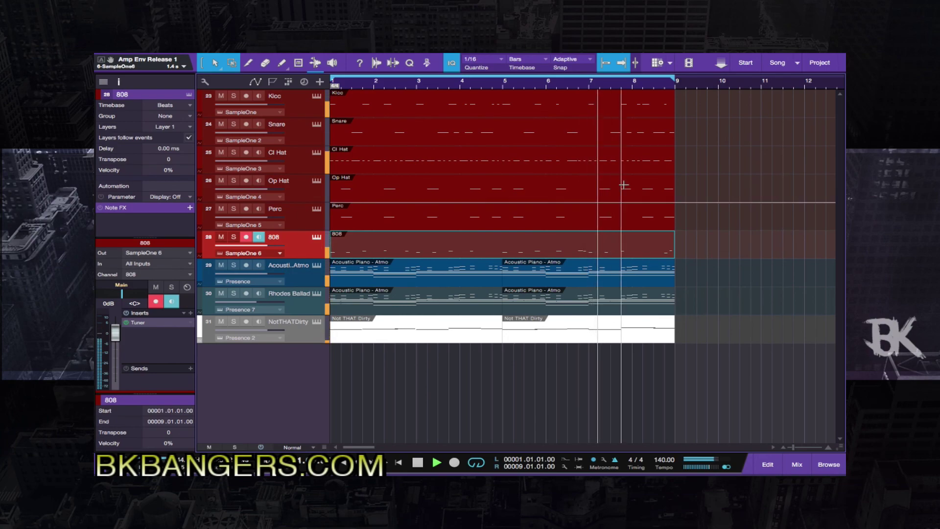
Select the Kicc, Snare, Cl Hat, Op Hat, Perc and 808 clips together and split them all at bar 5.
left_click(587, 214)
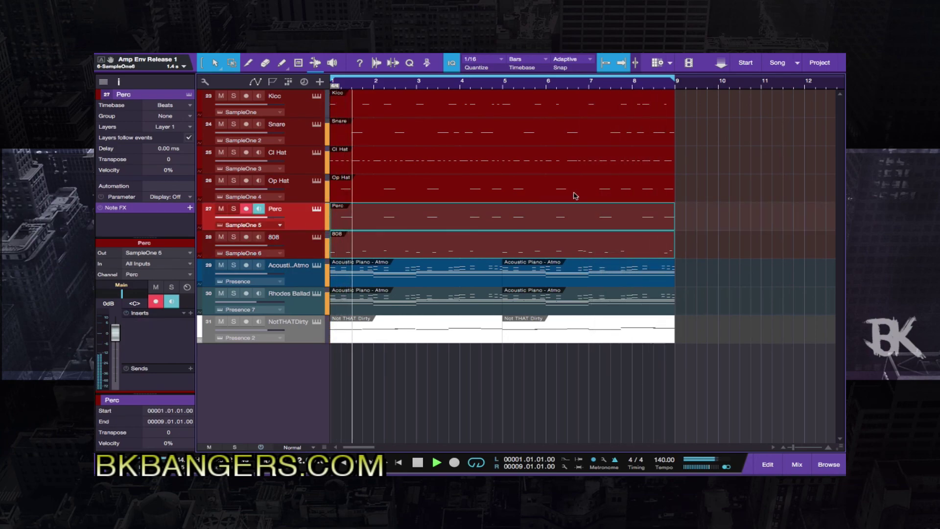
left_click(563, 176)
left_click(546, 148)
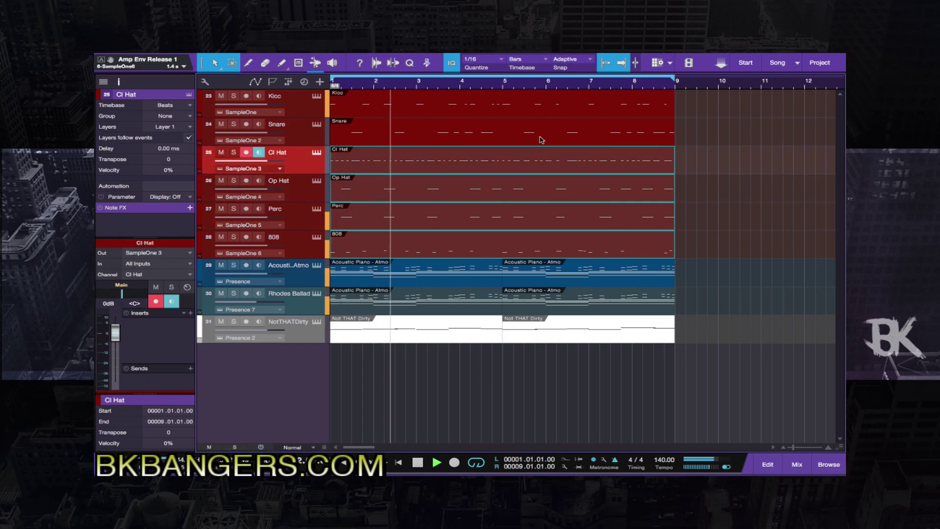
left_click(524, 125)
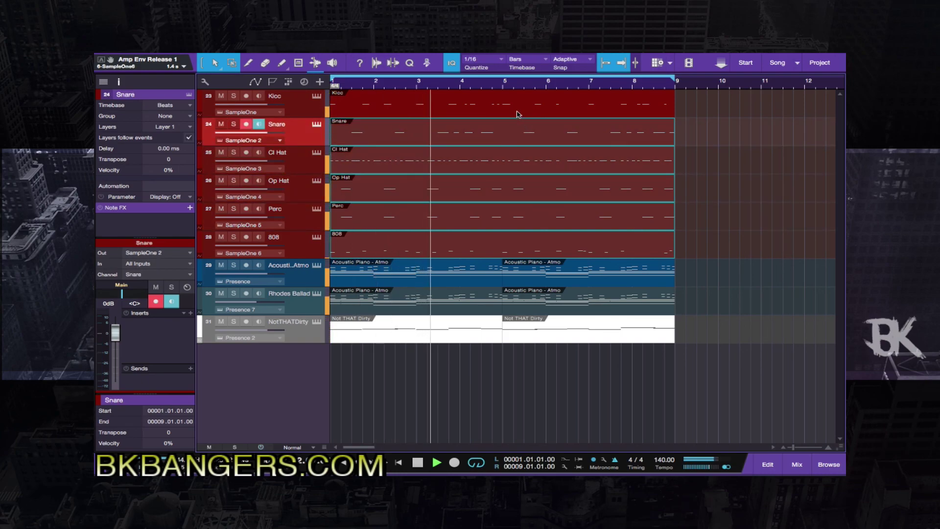
left_click(518, 114)
key("2")
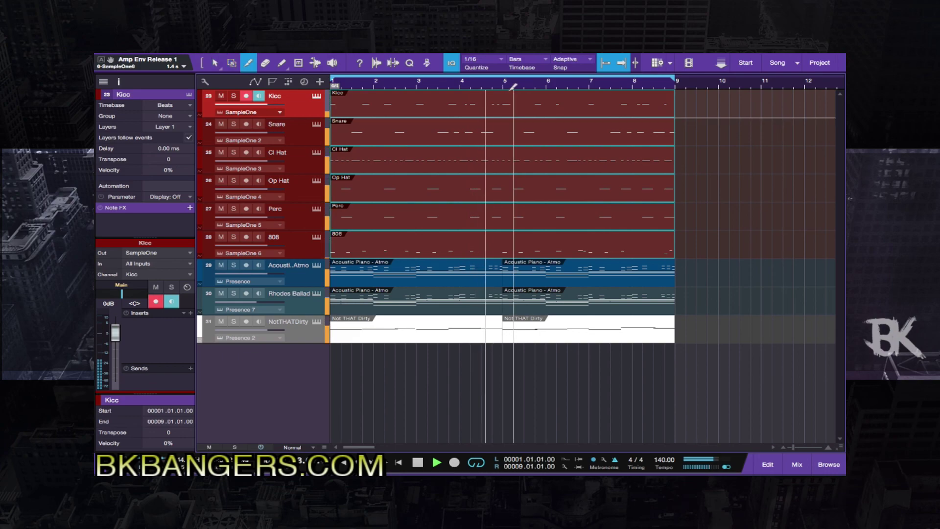
key("alt+x")
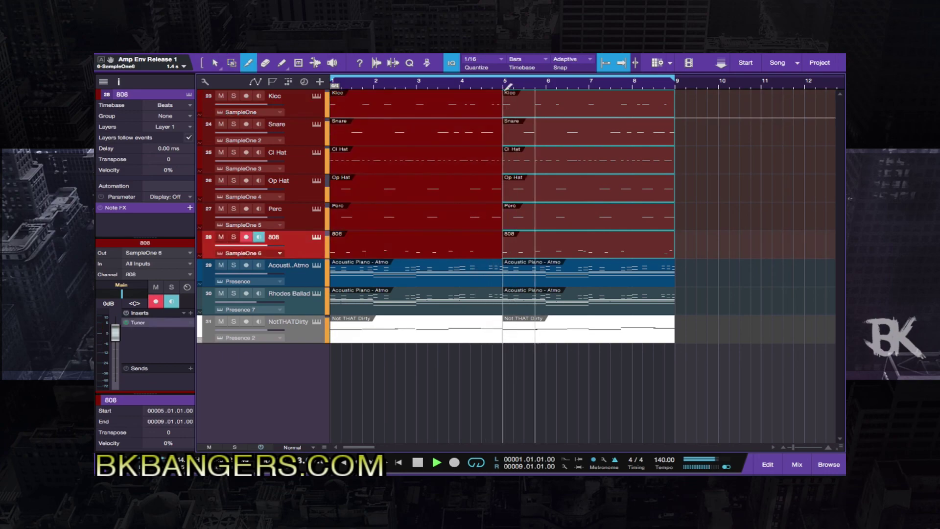